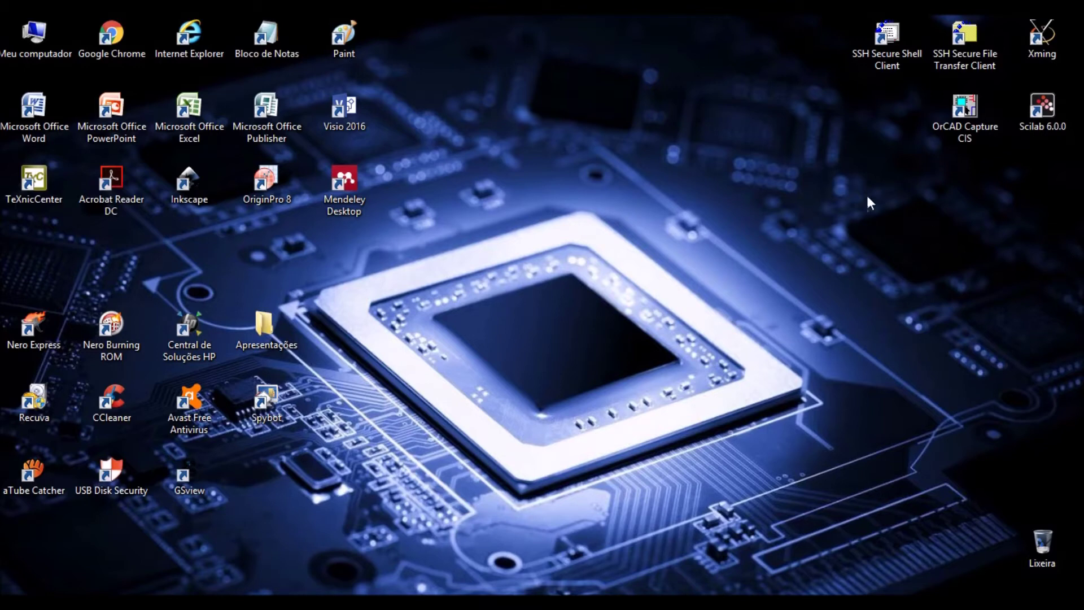
Step: Open OrCAD Capture and start a new project named Aula_01
double_click(965, 105)
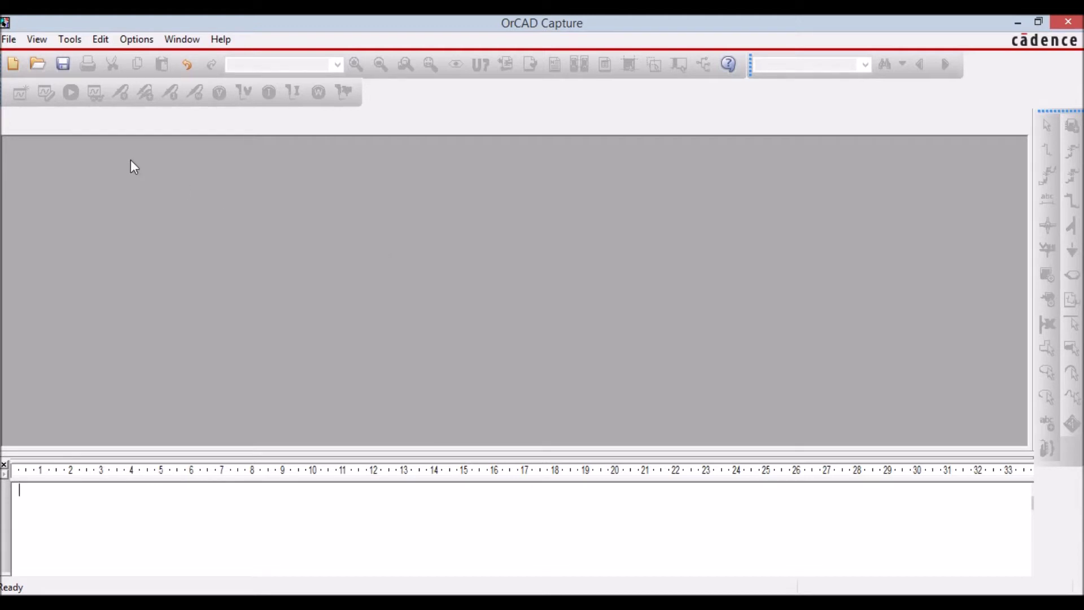
click(14, 42)
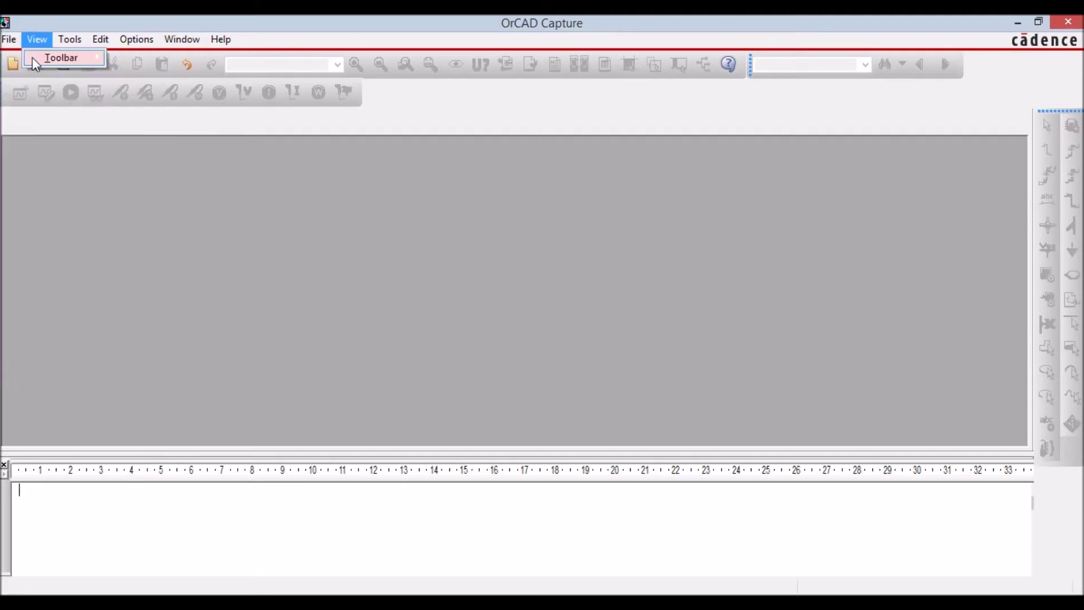
mouse_move(67, 59)
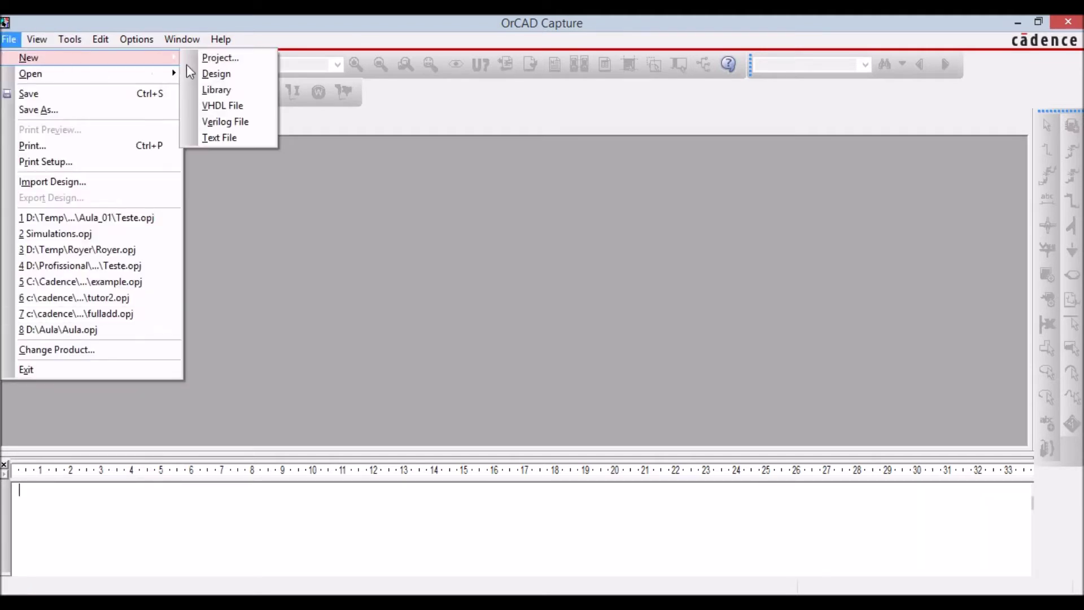
click(218, 59)
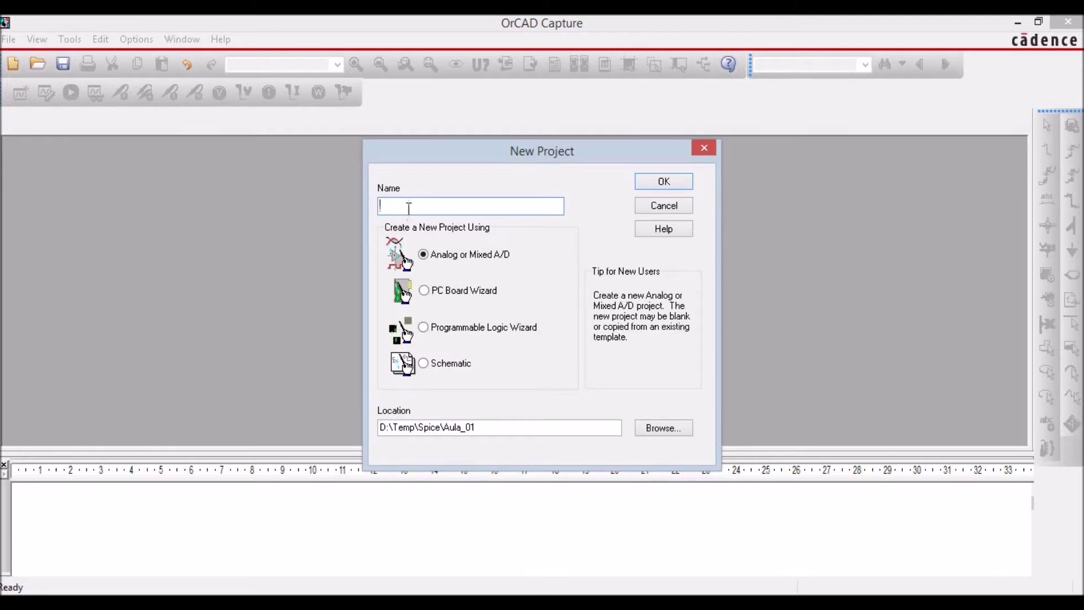
text(Aula_01)
Step: Review the project types, choose Analog or Mixed A/D, and create it as a blank project
click(425, 291)
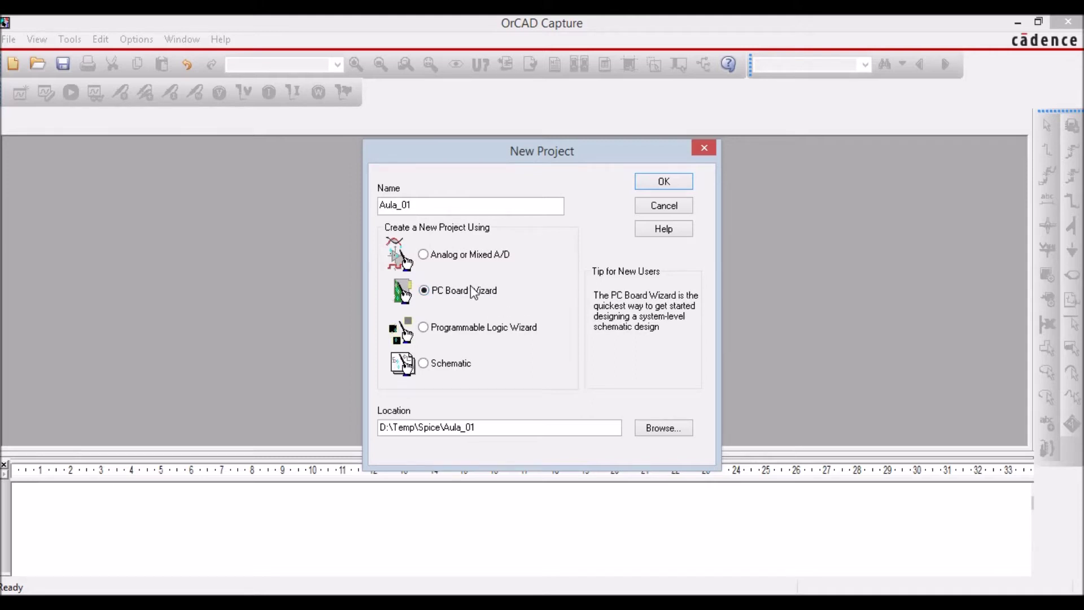
click(425, 330)
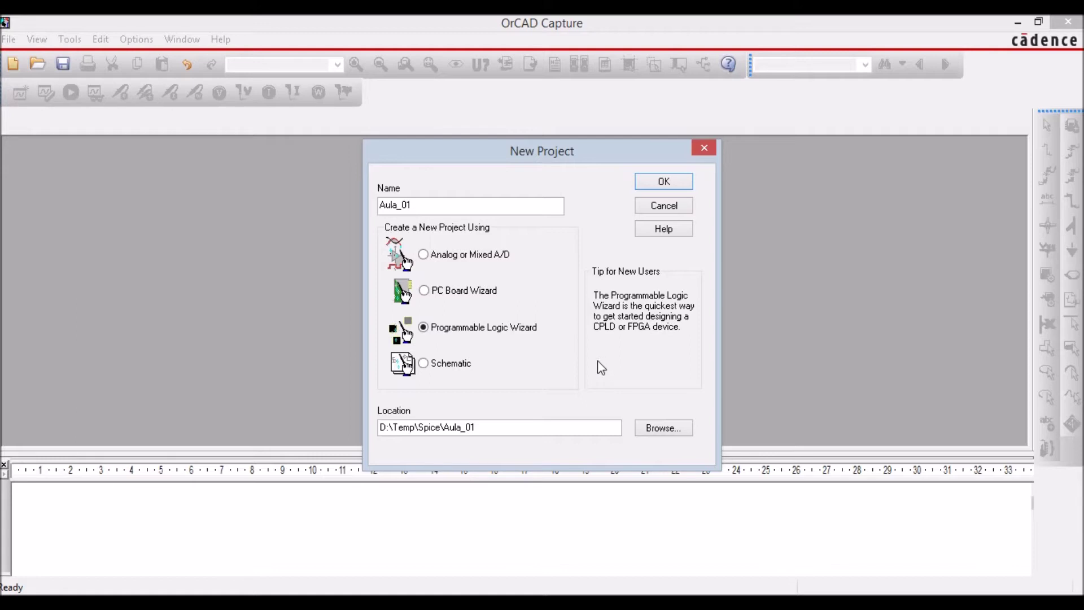
click(428, 365)
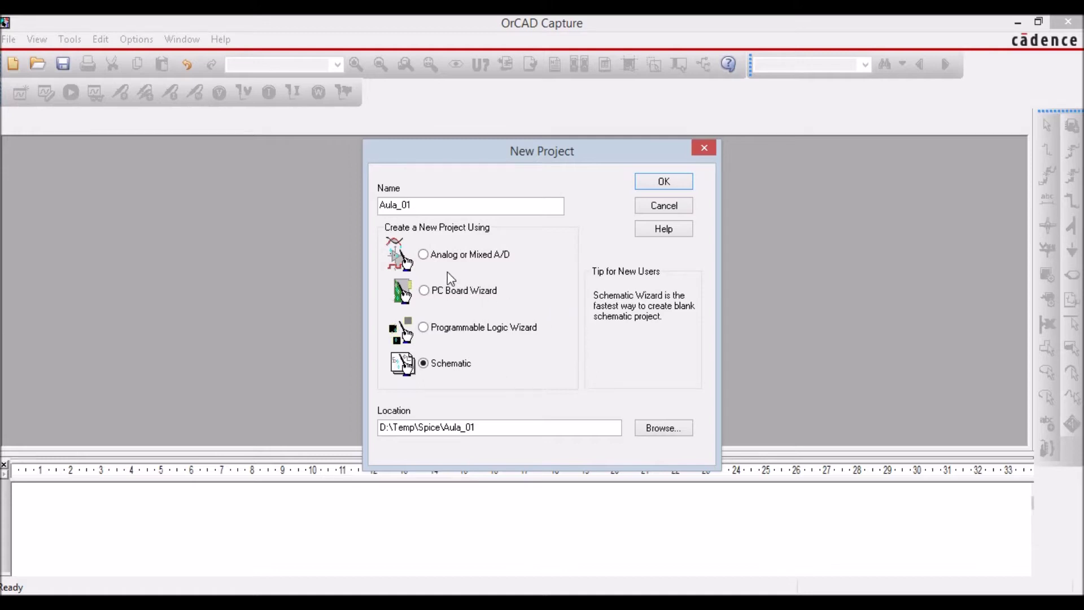
click(429, 261)
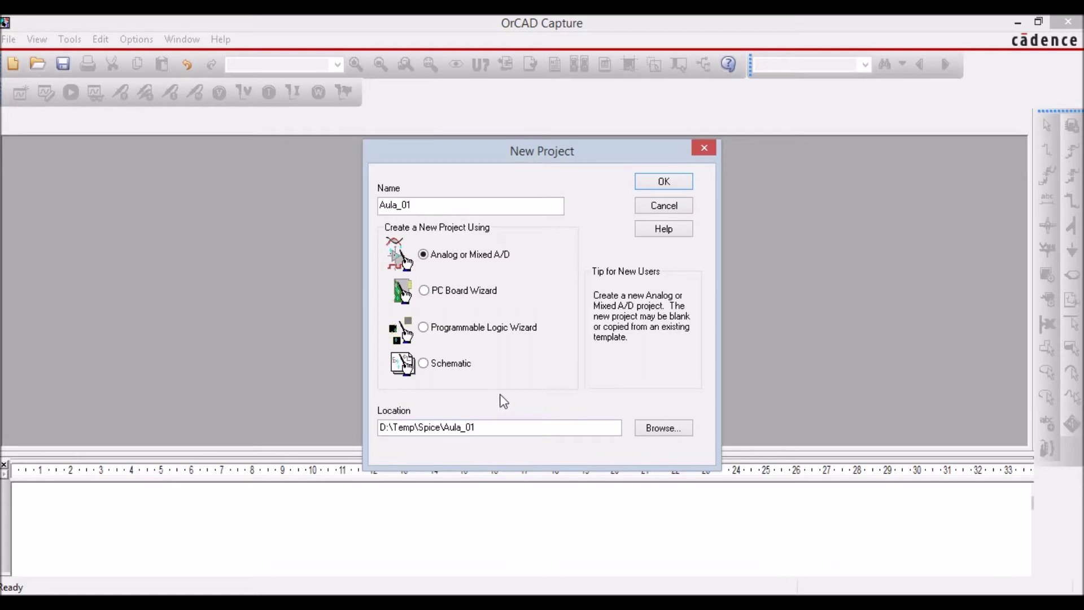
click(655, 181)
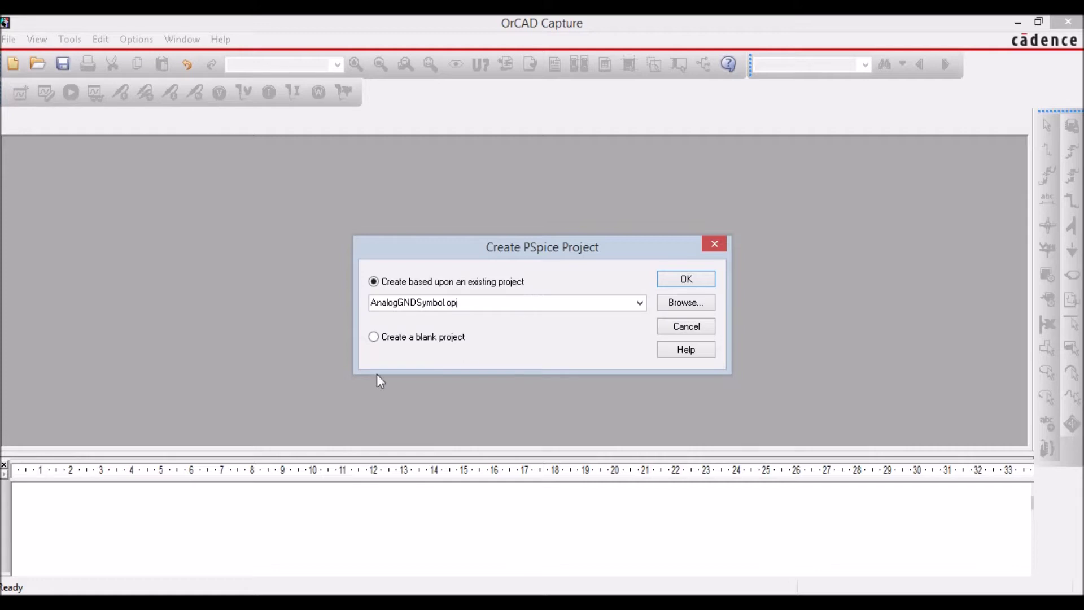
click(374, 337)
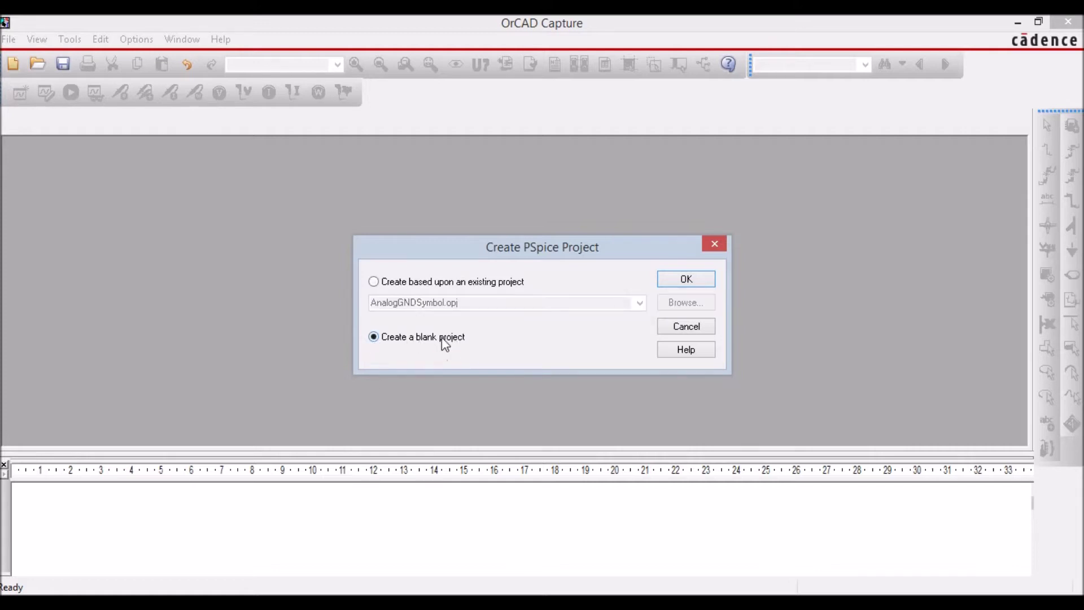
click(681, 282)
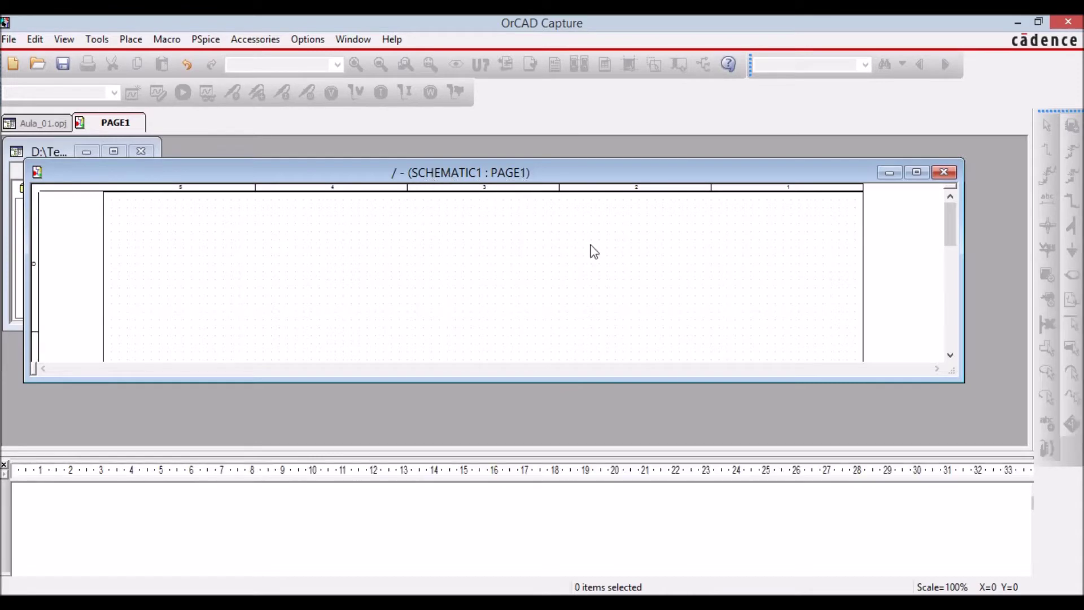
Step: Maximize the schematic page and look over the sheet down to its title block
click(917, 172)
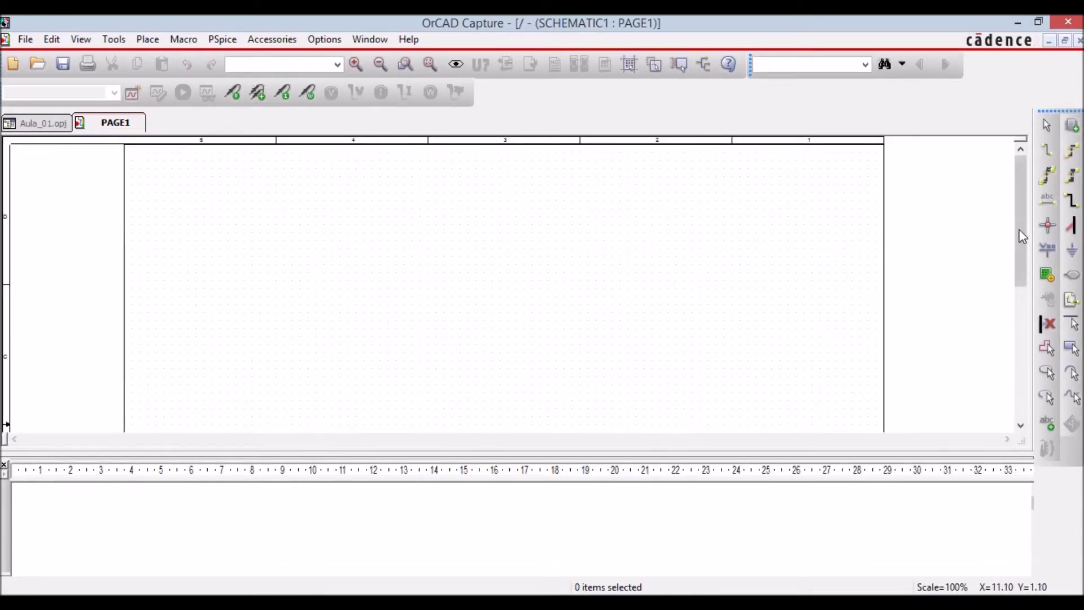
drag(1024, 236, 1016, 374)
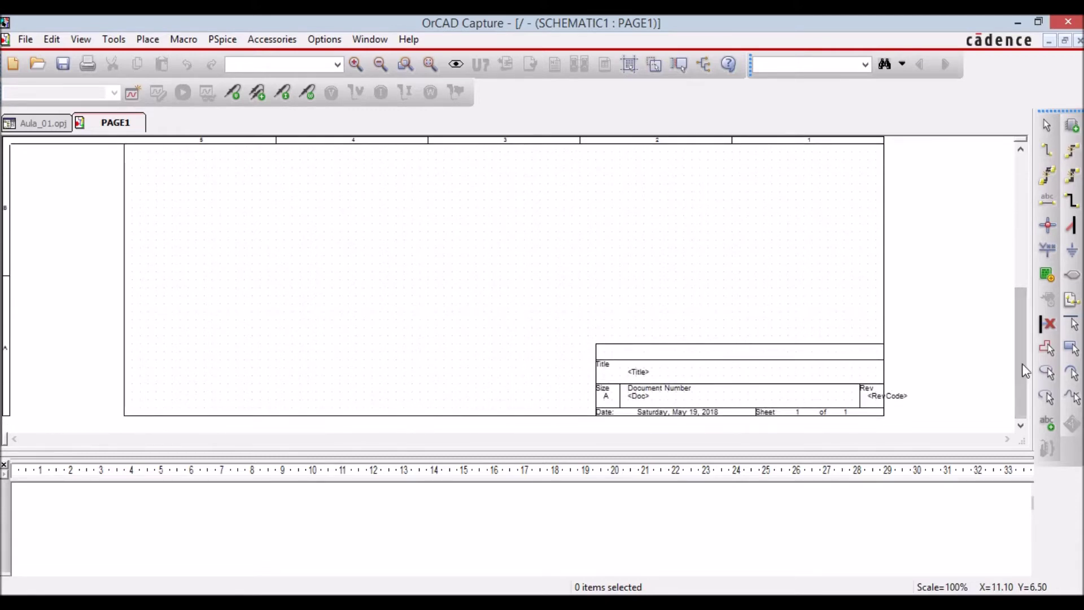
drag(1021, 354, 1022, 220)
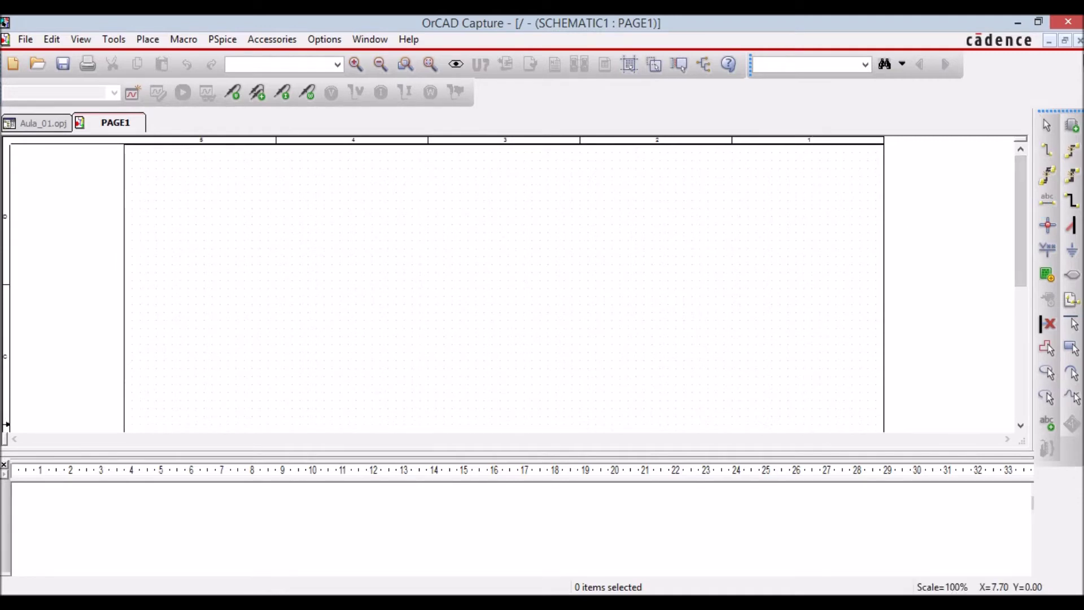
Step: Close the schematic page and rename the SCHEMATIC1 folder under aula_01.dsn to Divisor Resistivo
click(1079, 42)
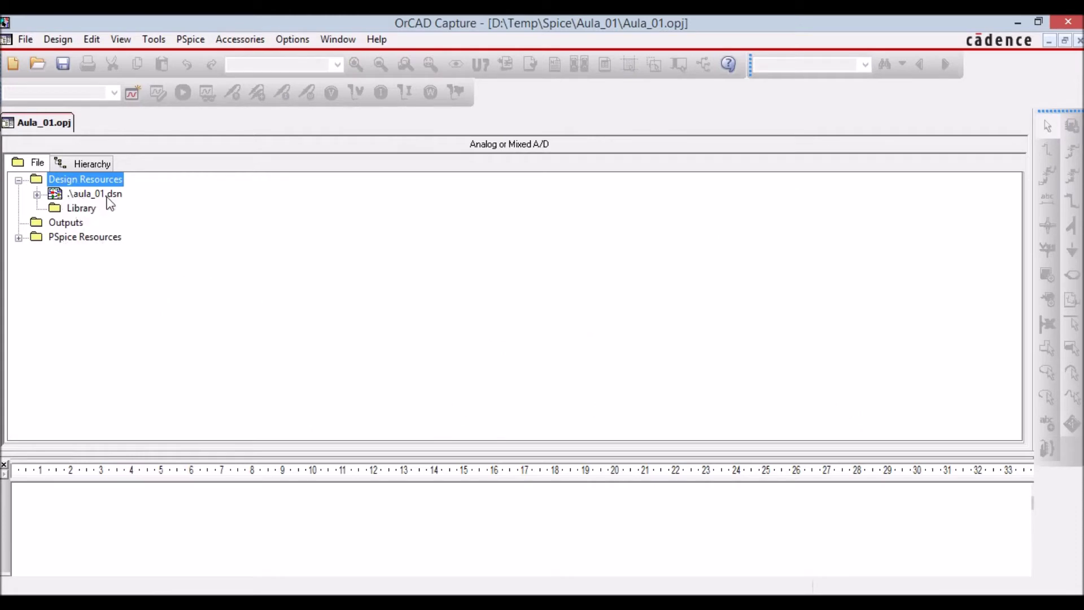
click(38, 195)
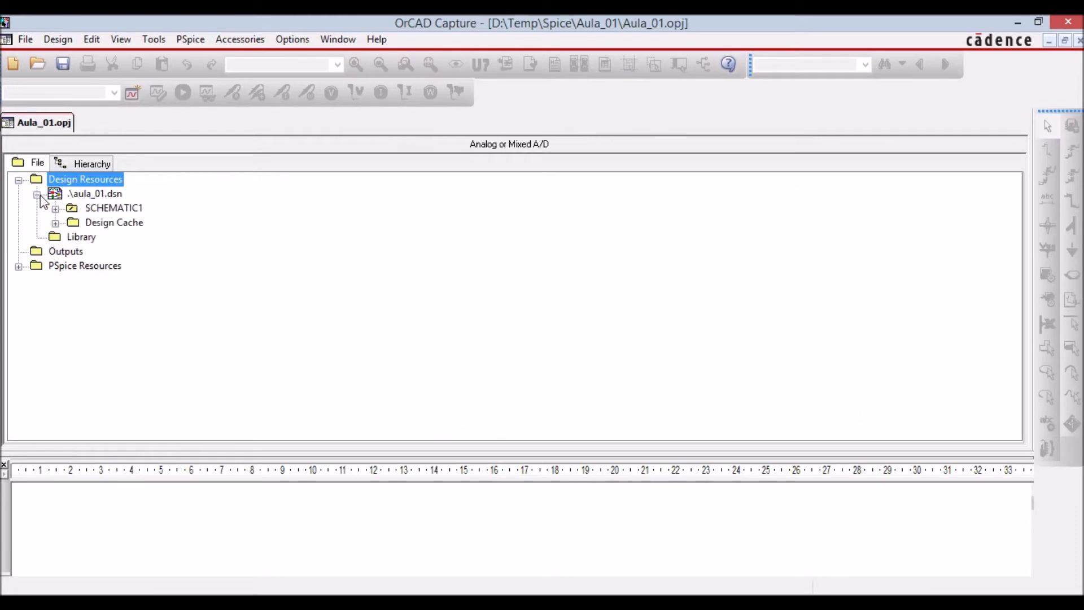
click(119, 208)
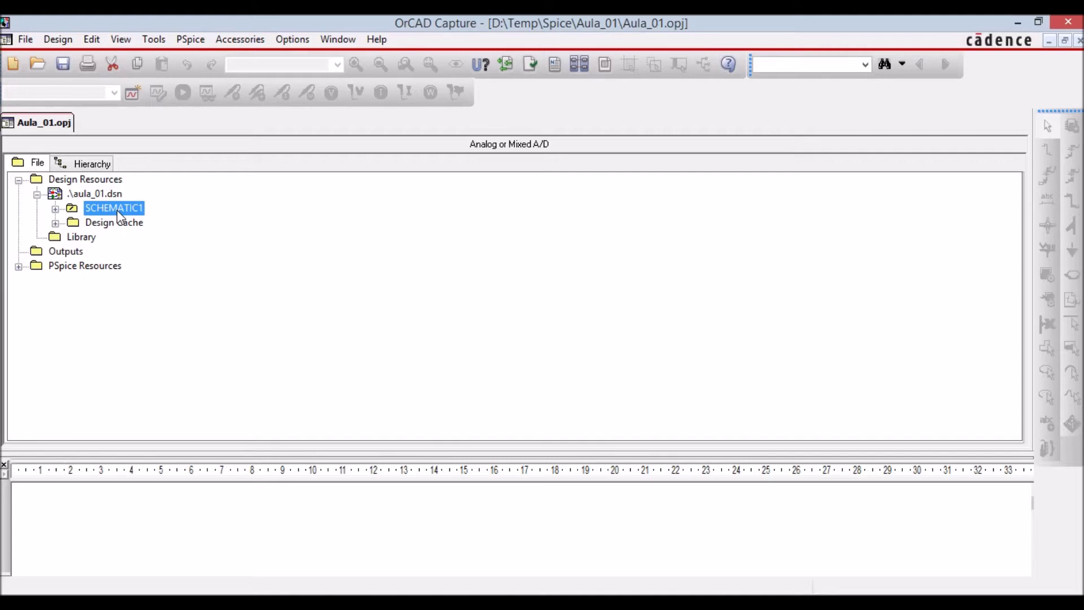
right_click(117, 212)
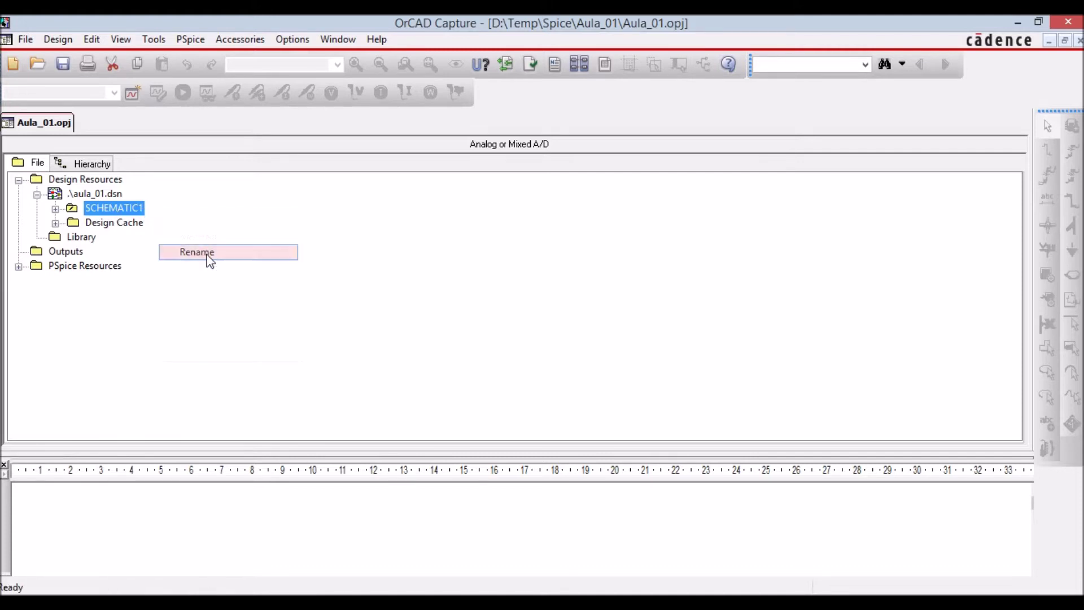
click(198, 252)
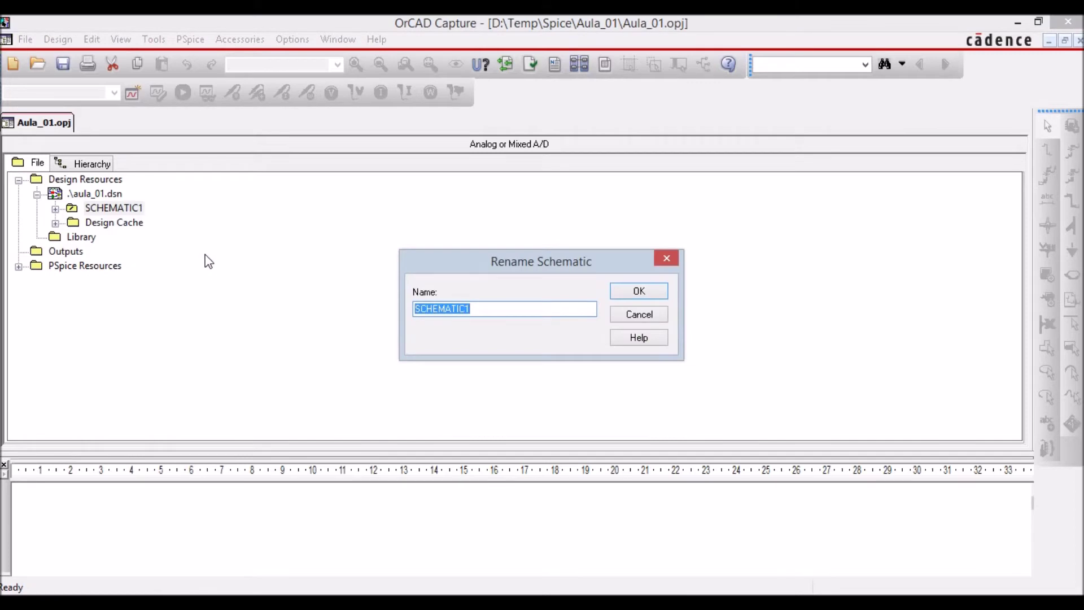
text(Divisor Resistivo)
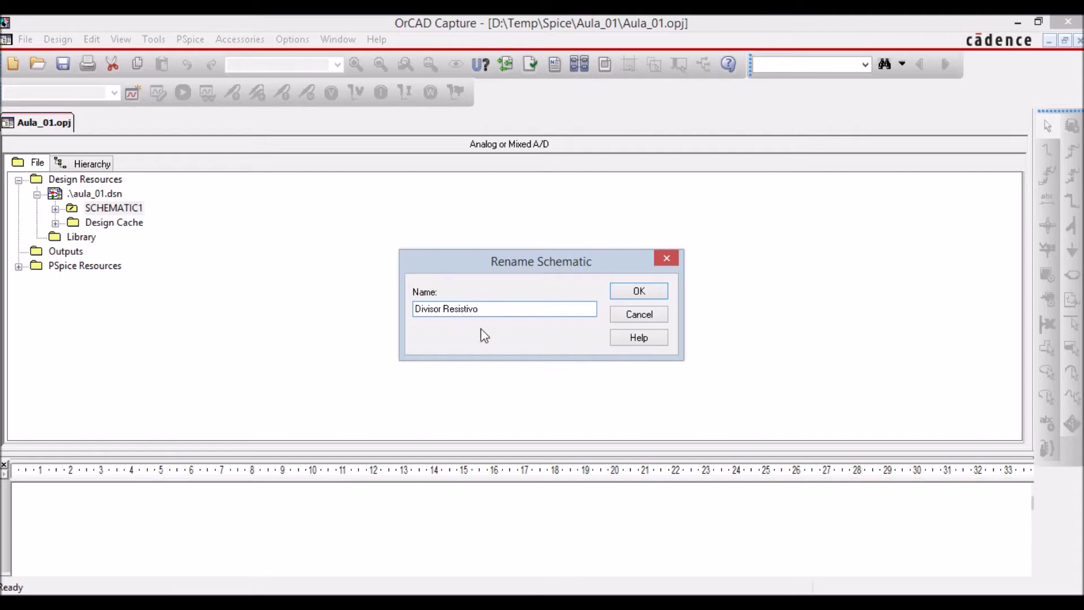
click(642, 292)
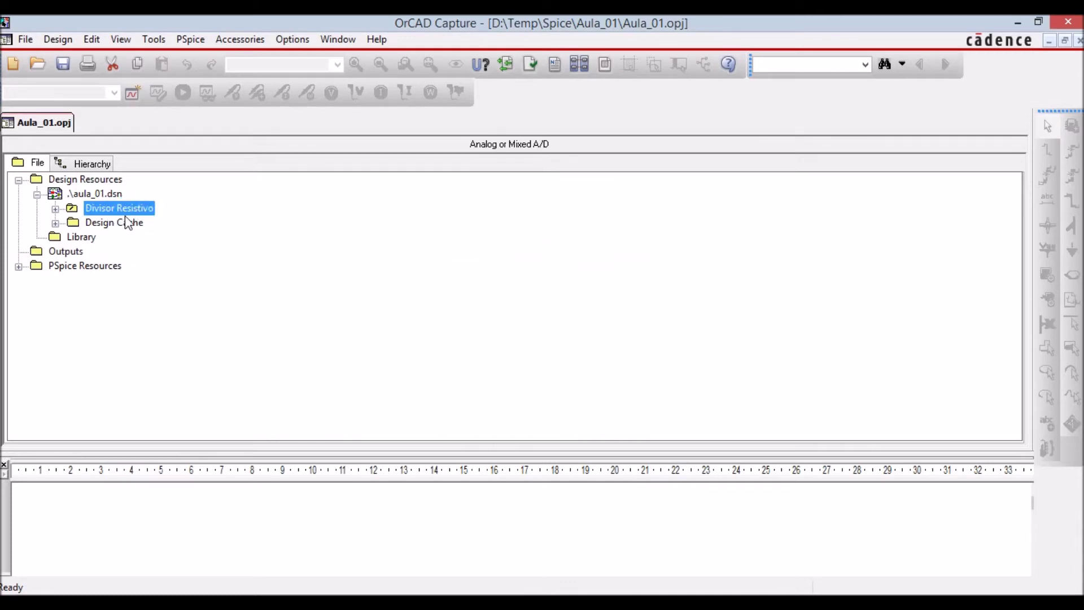
Step: Open PAGE1 of the Divisor Resistivo schematic at 200% scale and enlarge its drawing area
click(56, 209)
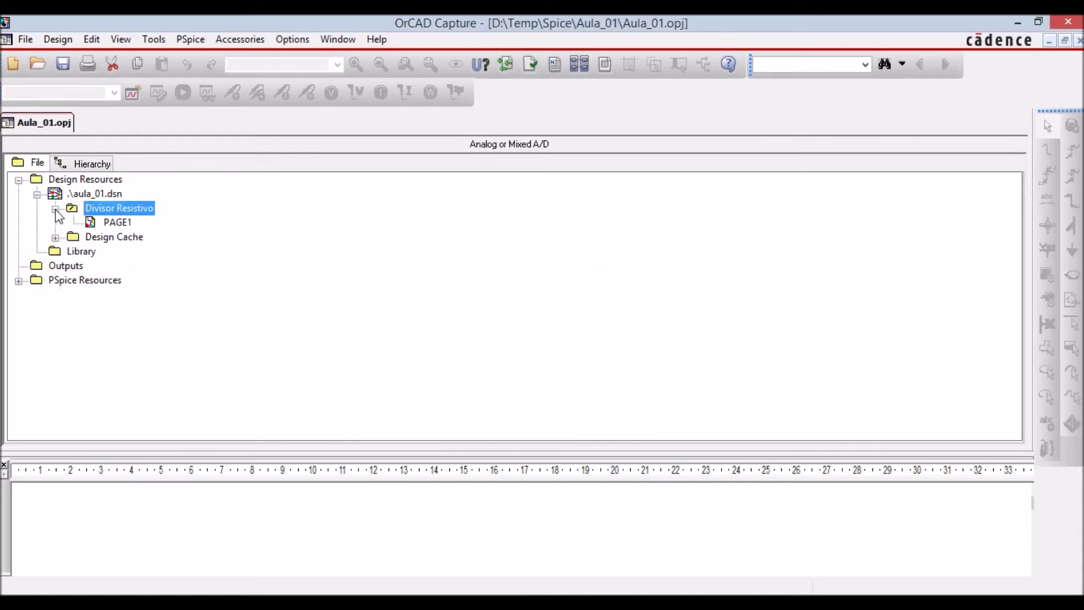
click(94, 223)
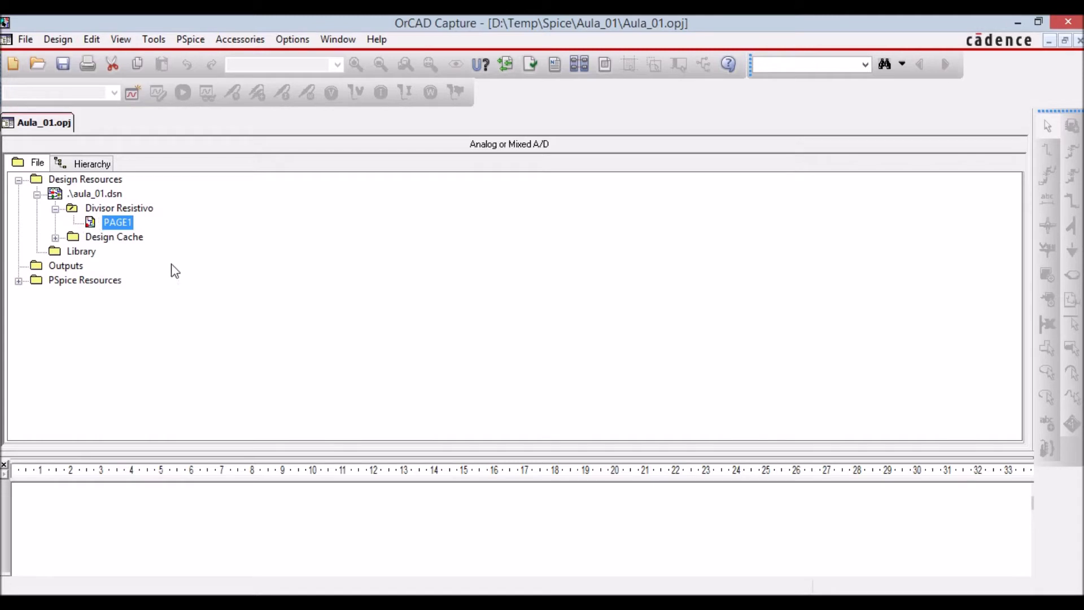
double_click(94, 224)
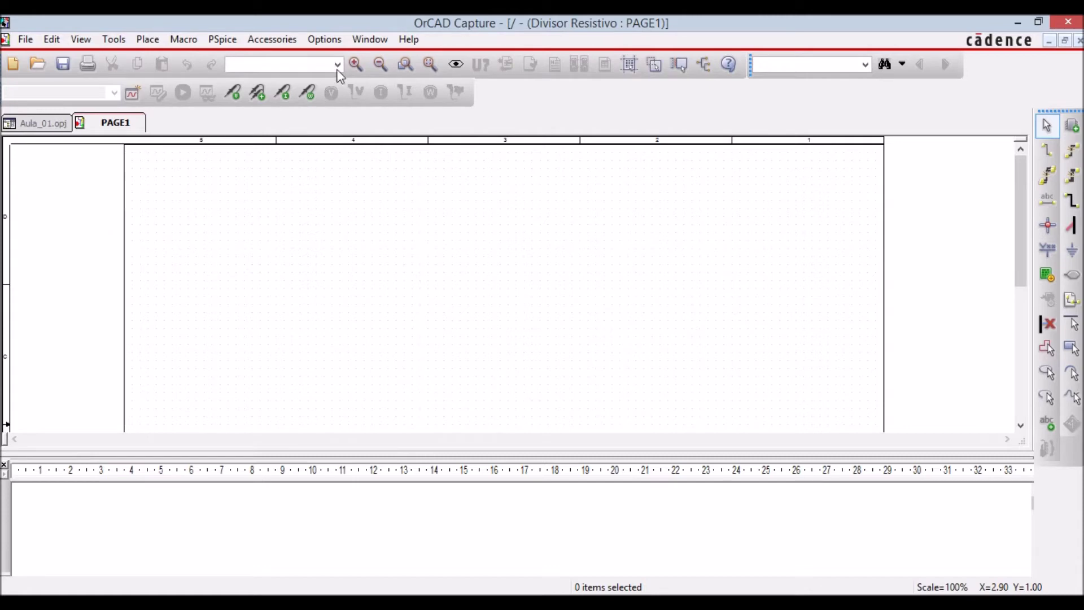
click(355, 63)
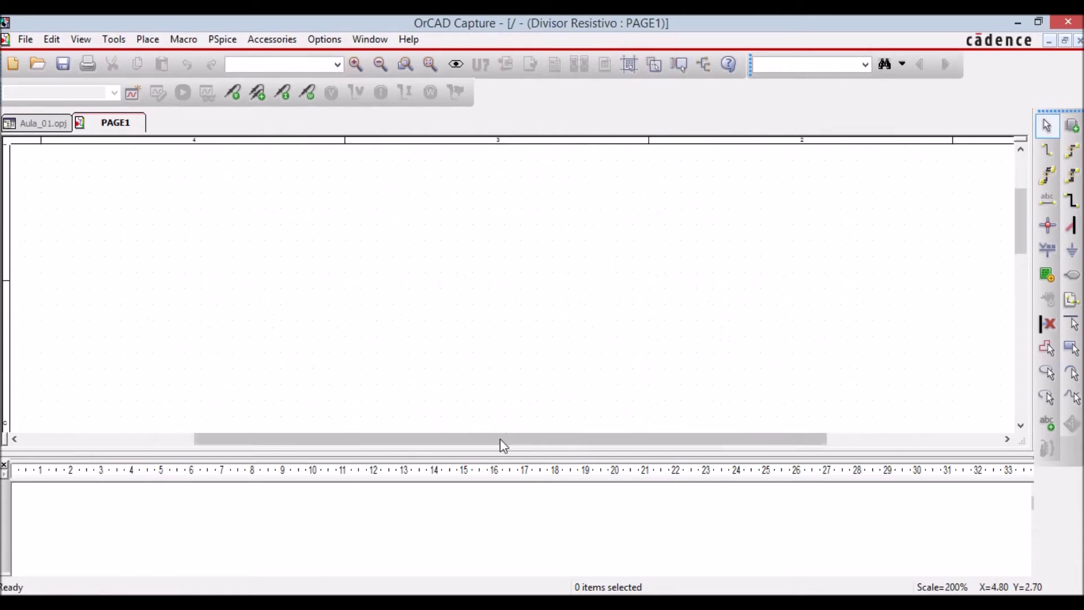
drag(501, 458, 502, 489)
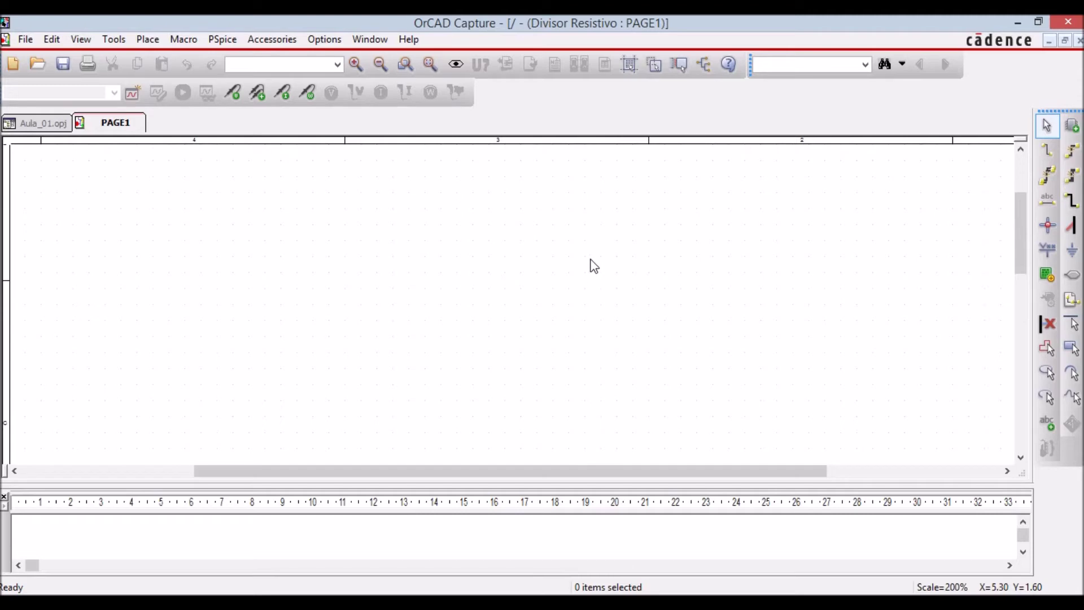
Step: Start placing a part and browse the contents of the ANALOG, SOURCE and SPECIAL libraries
click(1073, 127)
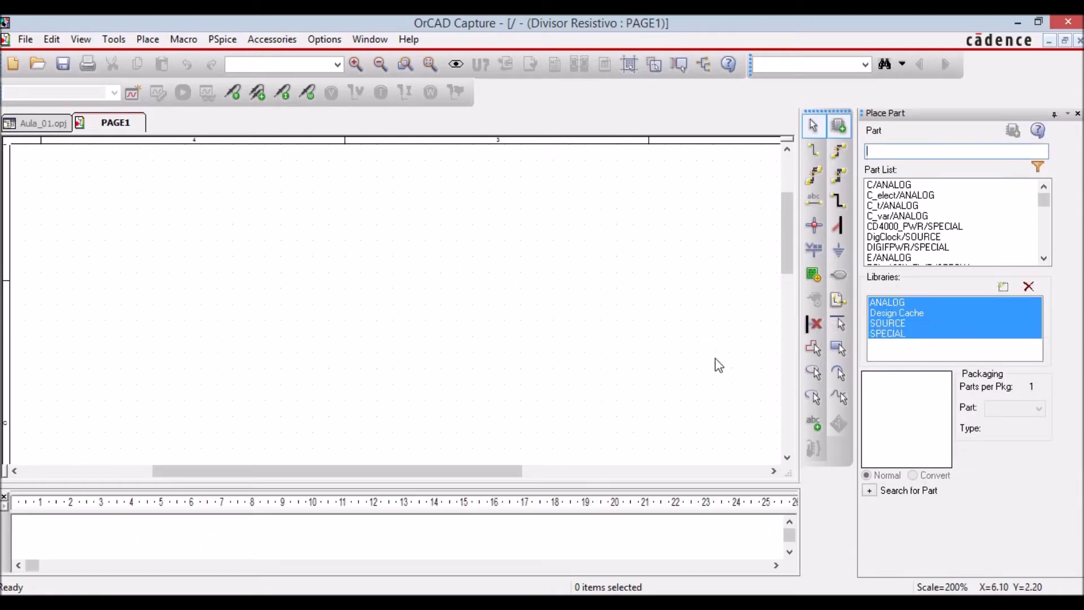
click(895, 304)
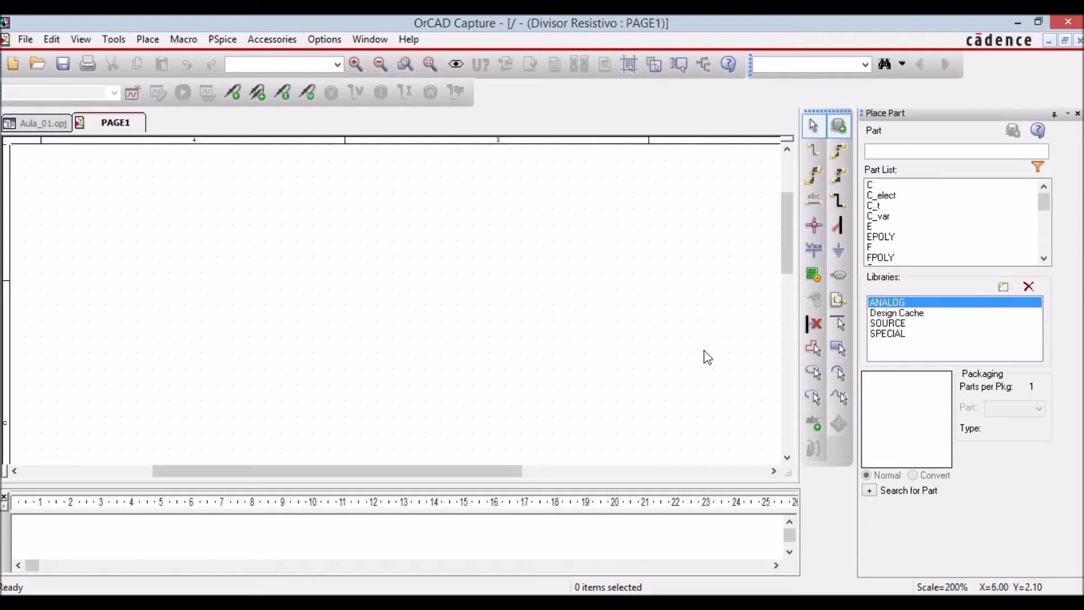
click(896, 324)
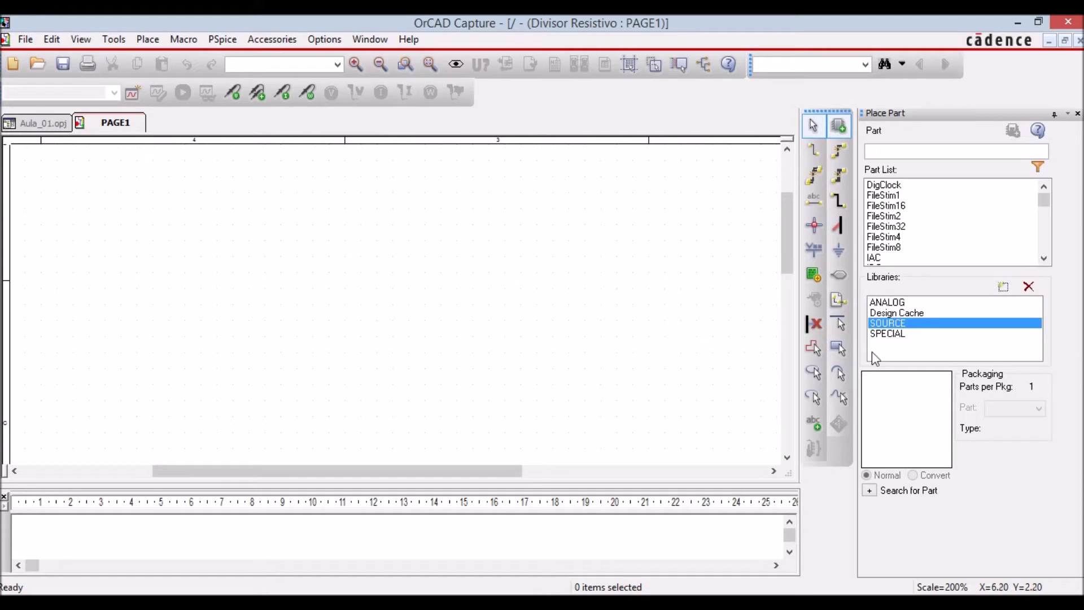
click(885, 336)
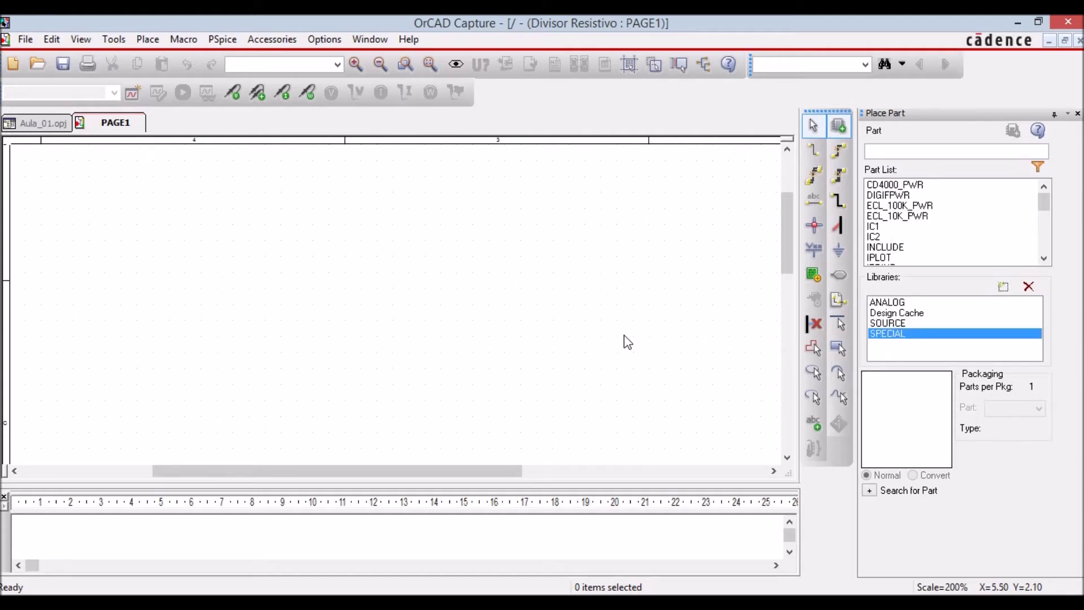
Step: Place a VDC voltage source from the SOURCE library on the left part of the schematic page
click(896, 325)
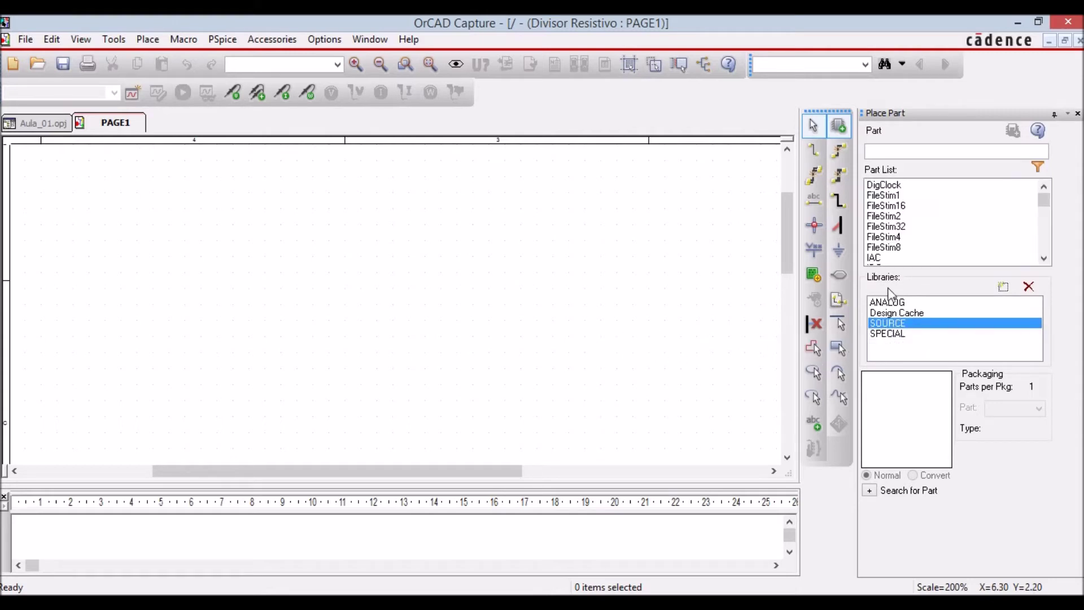
click(1047, 260)
click(1047, 259)
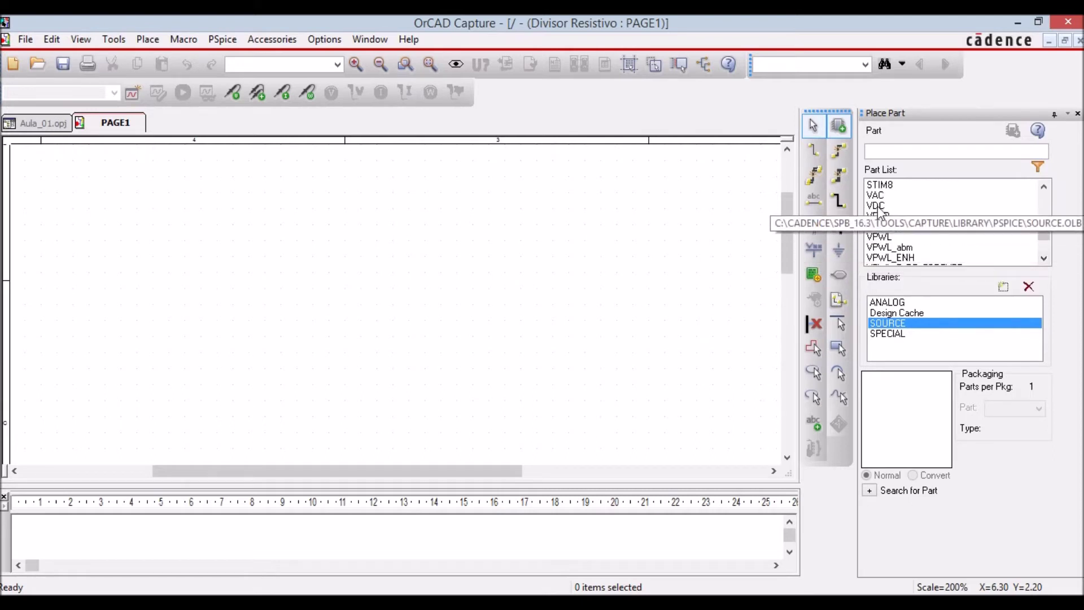
click(882, 208)
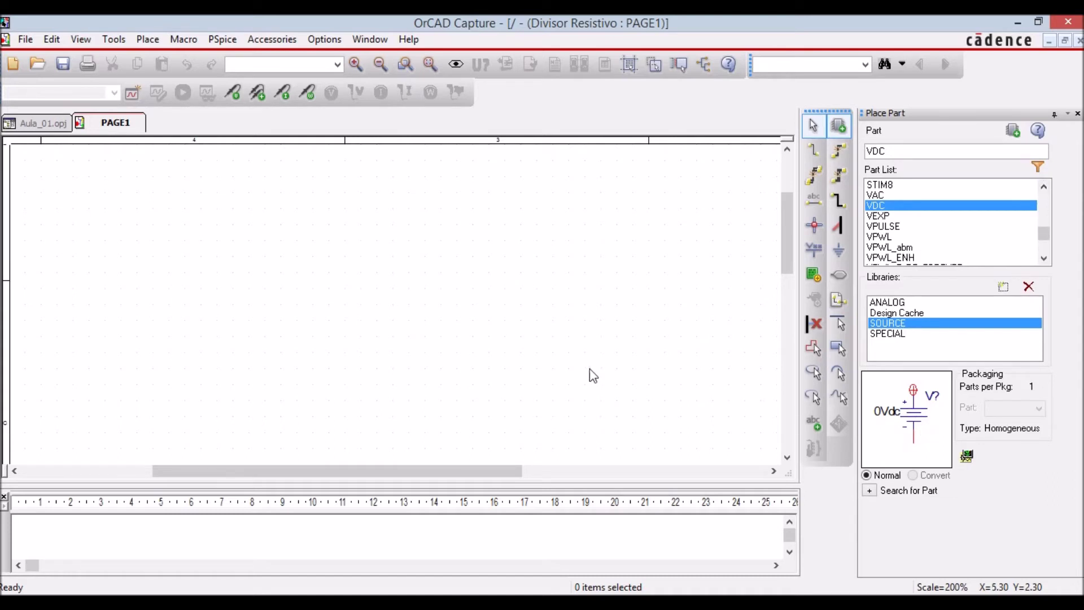
click(1017, 136)
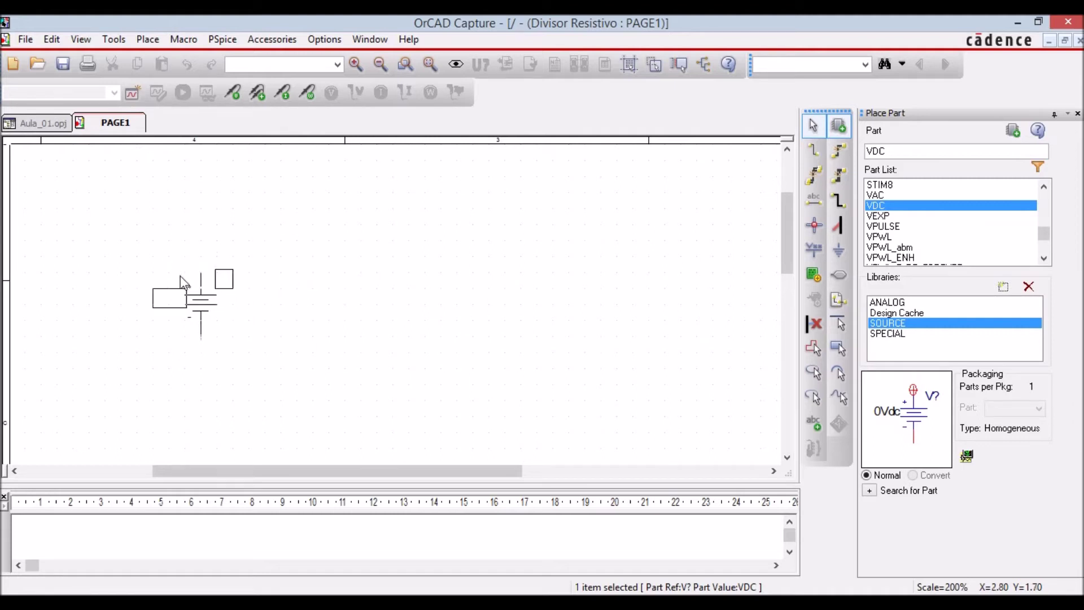
click(204, 282)
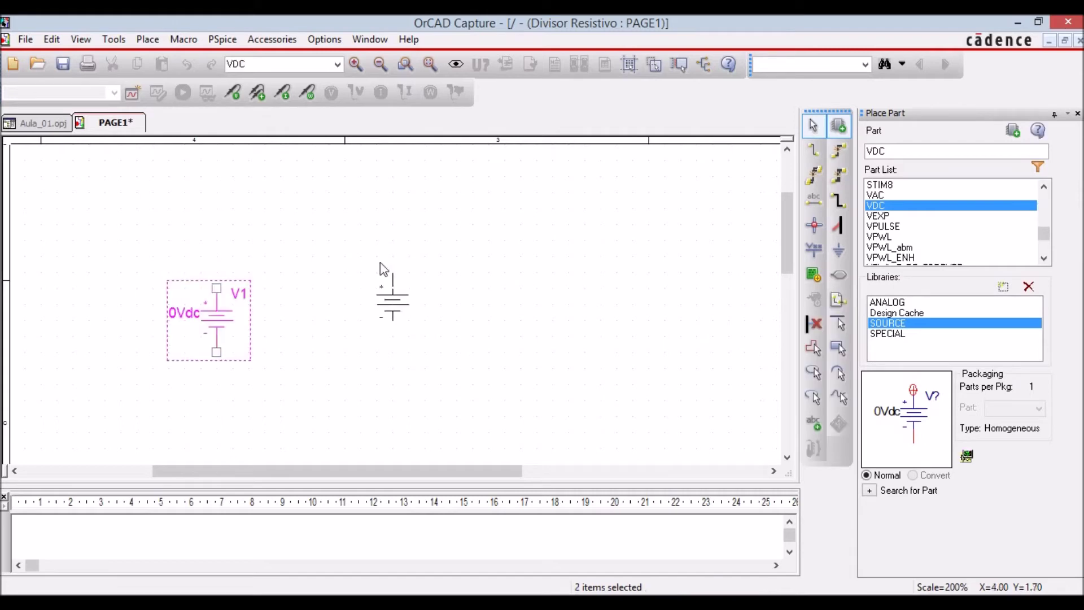
Step: Place two more VDC sources to the right of V1, end the placement and delete both extra sources
click(382, 247)
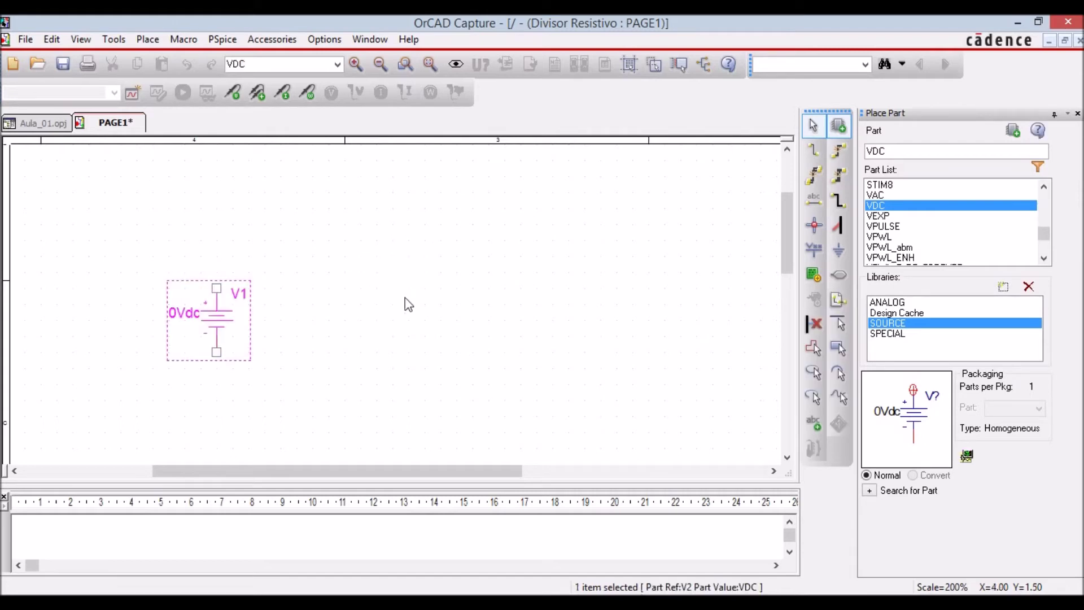
click(514, 316)
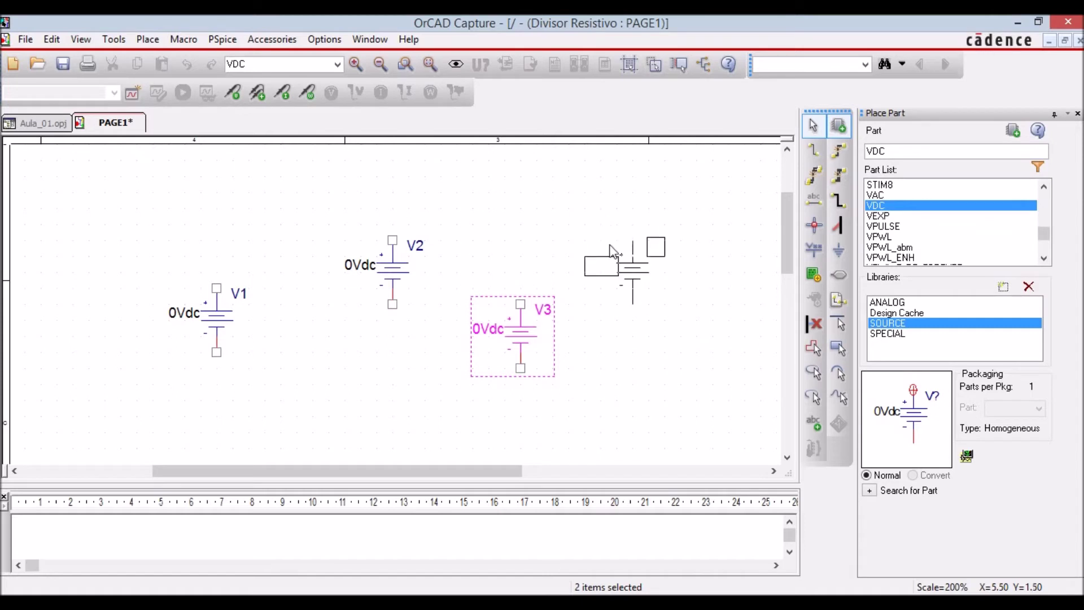
key(Escape)
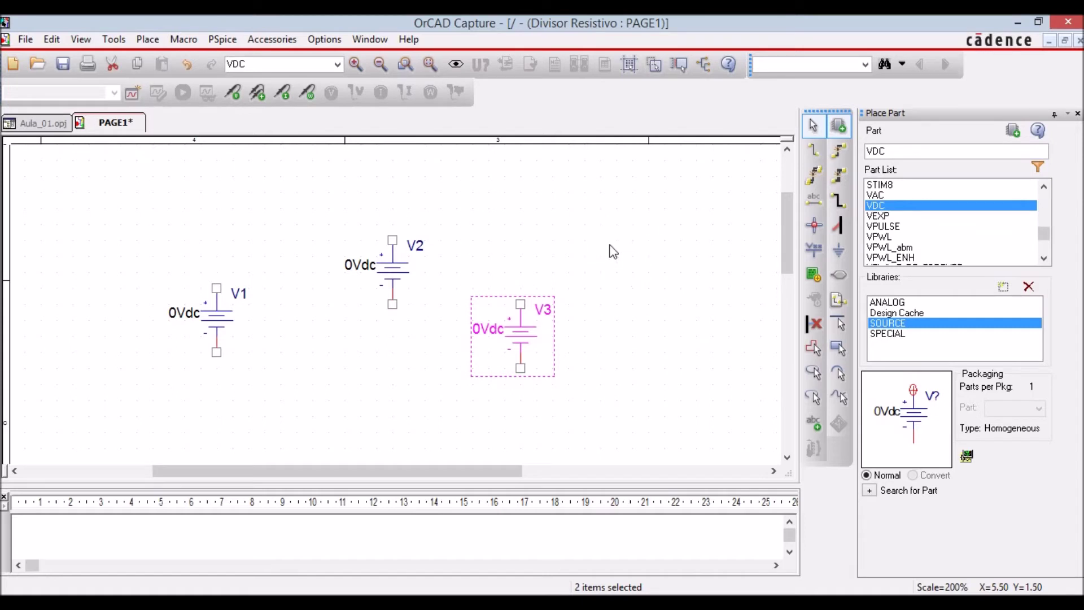
click(543, 233)
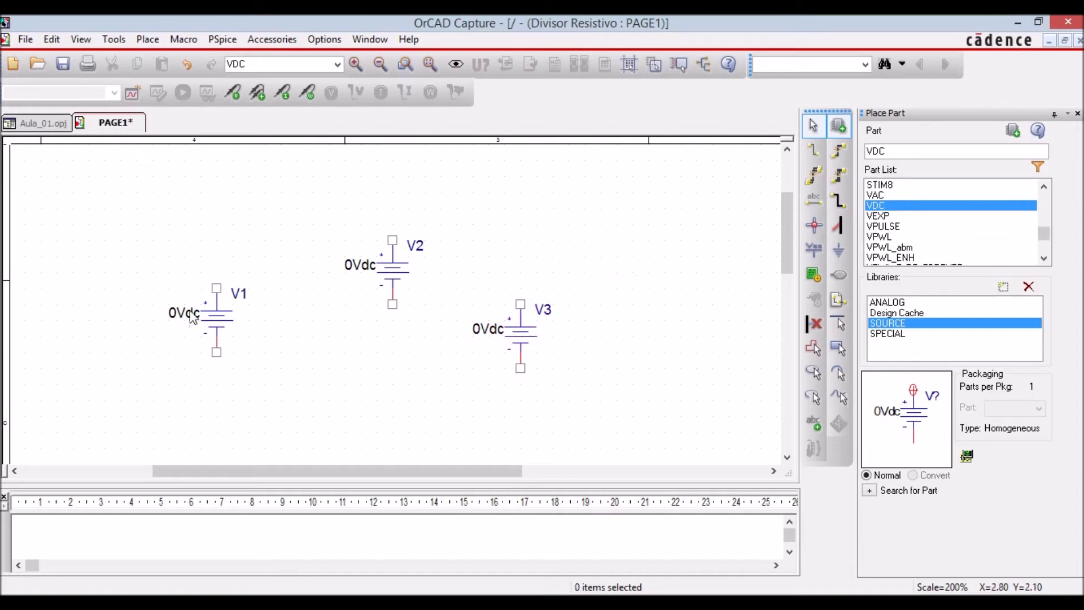
drag(313, 193, 626, 397)
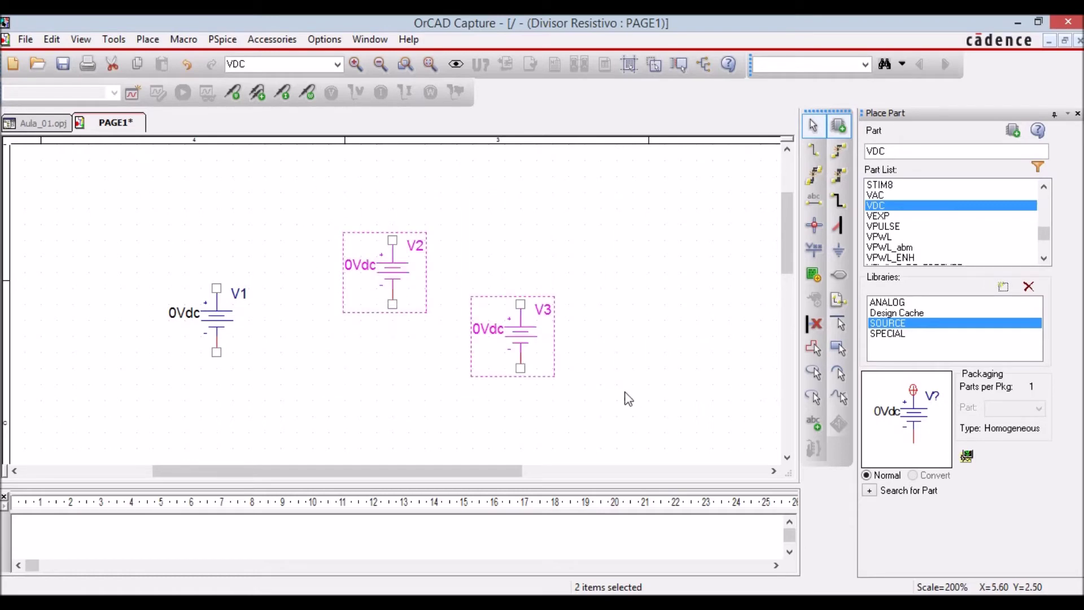
key(Delete)
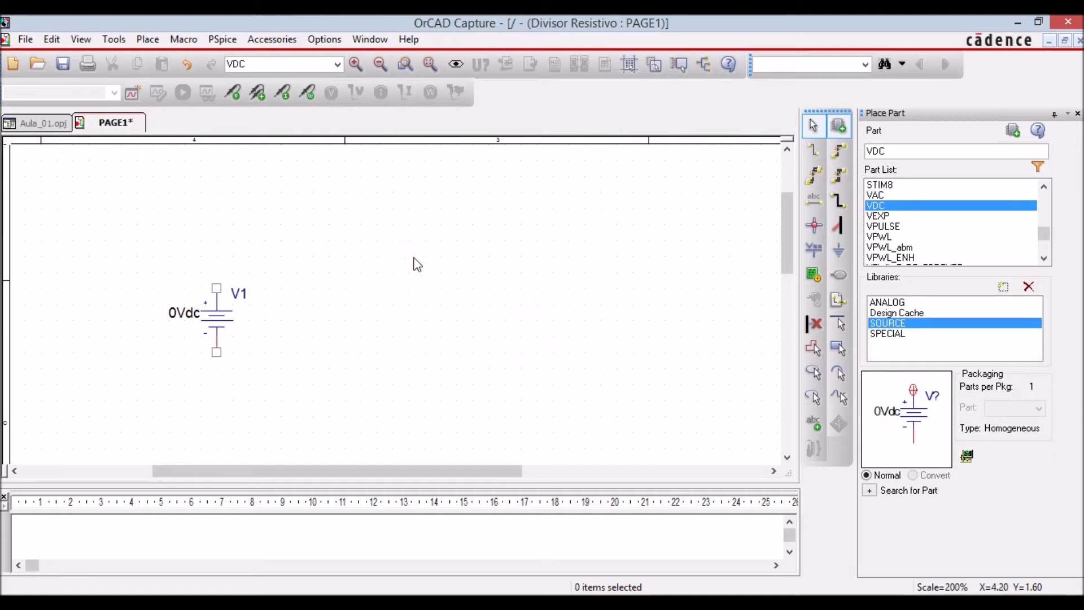
Step: Move the DC value label of source V1 slightly lower and set its value to 12V
mouse_move(179, 314)
mouse_down()
mouse_move(170, 328)
mouse_move(178, 329)
mouse_up()
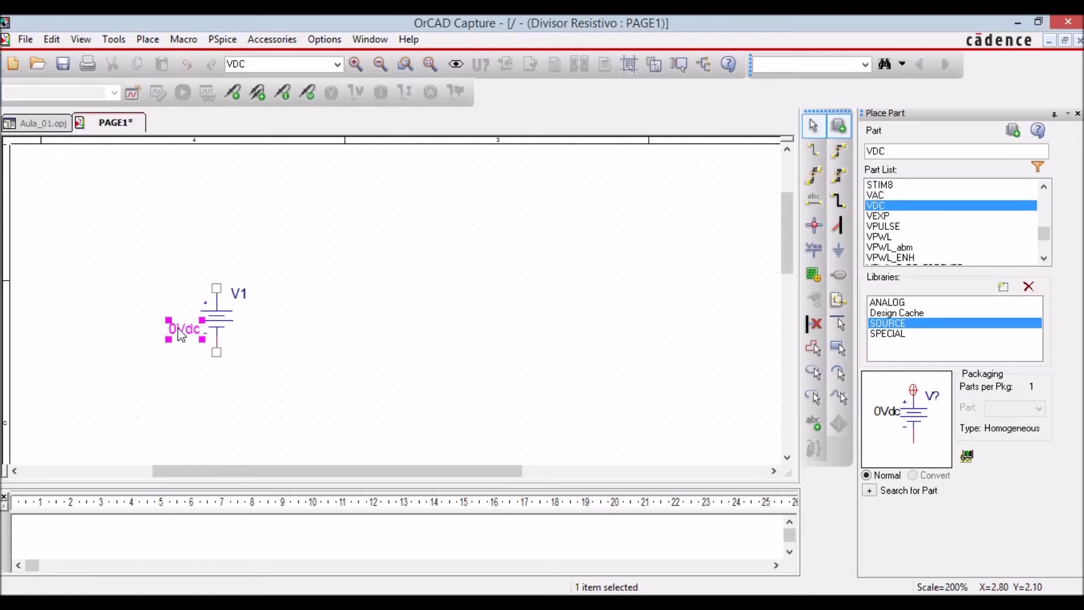
double_click(179, 333)
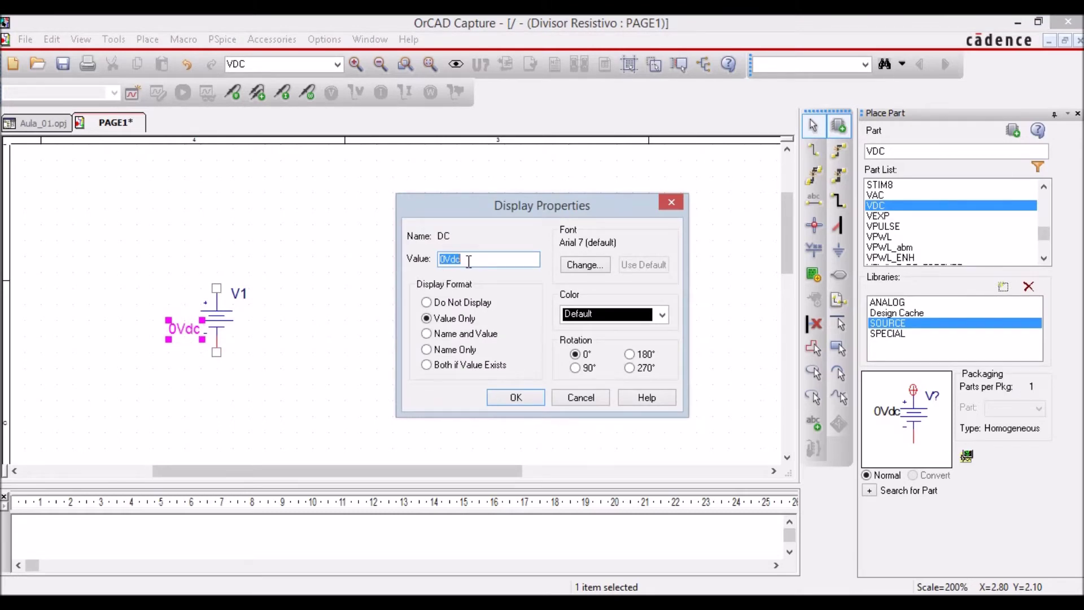
text(12V)
click(511, 398)
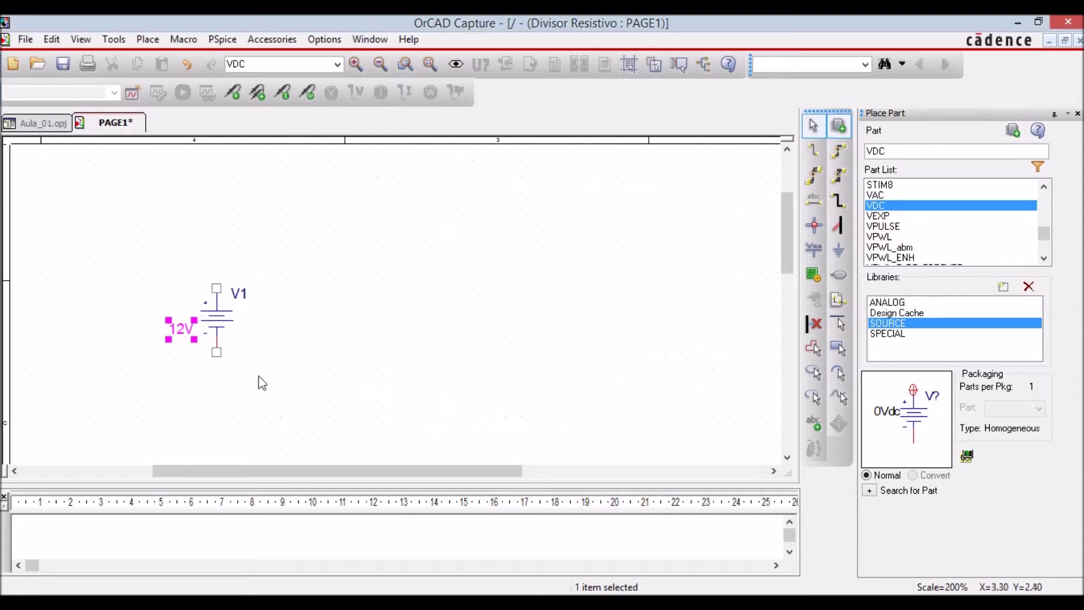
click(212, 372)
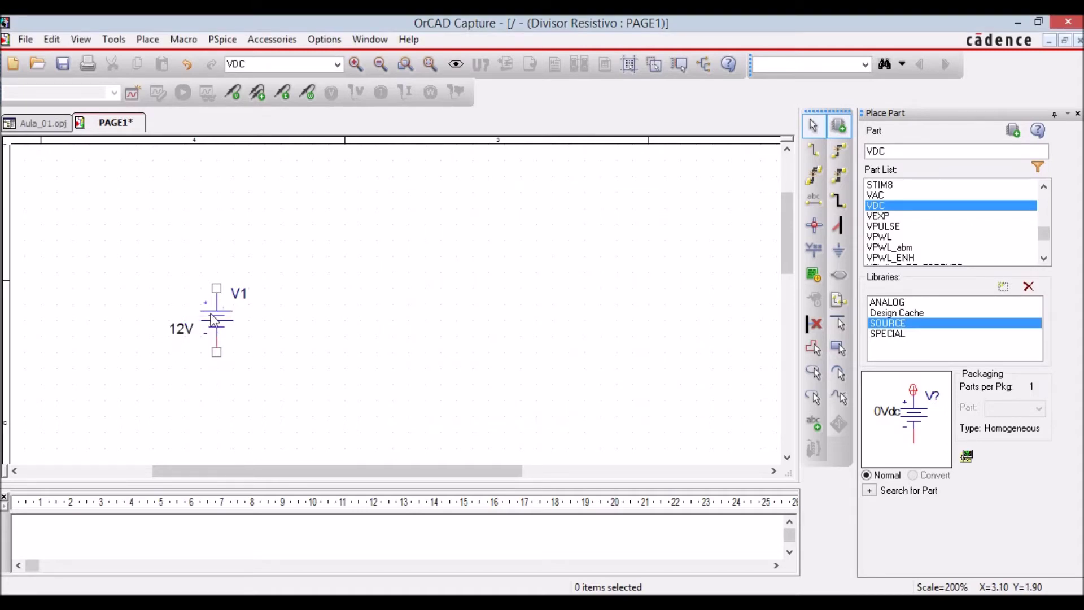
Step: Move the V1 reference label above the 12V label and rename the source's part reference to Vs
click(240, 298)
drag(241, 299, 173, 296)
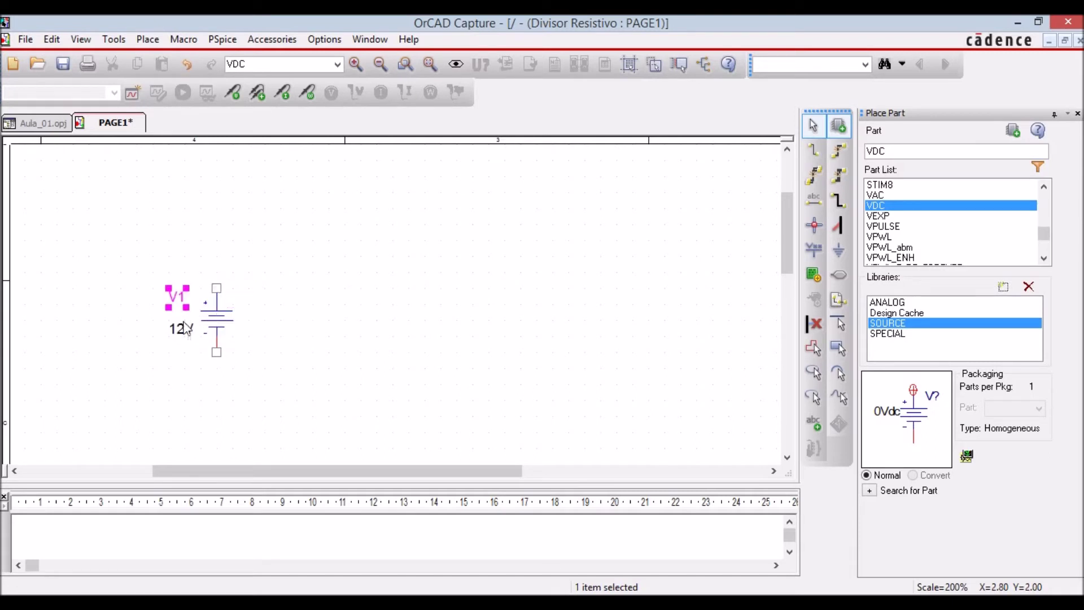
click(266, 332)
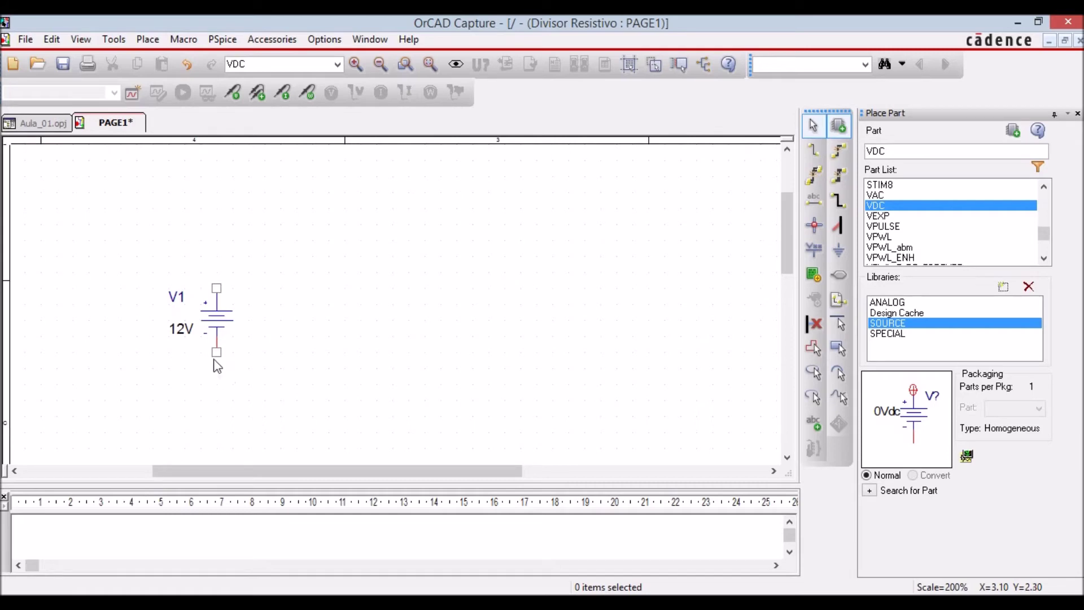
double_click(178, 300)
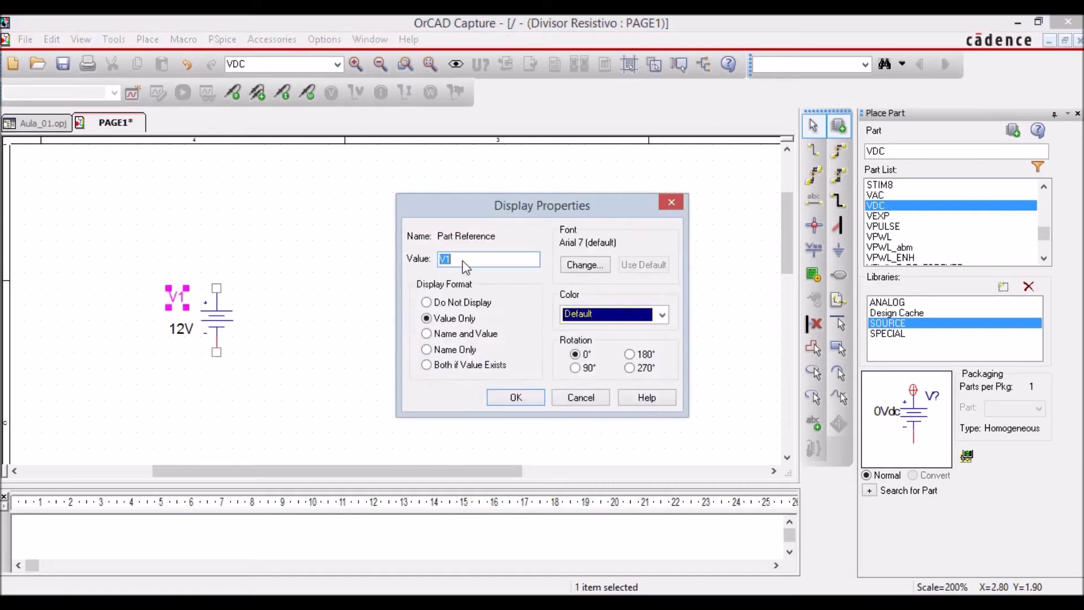
text(V)
click(497, 400)
click(290, 325)
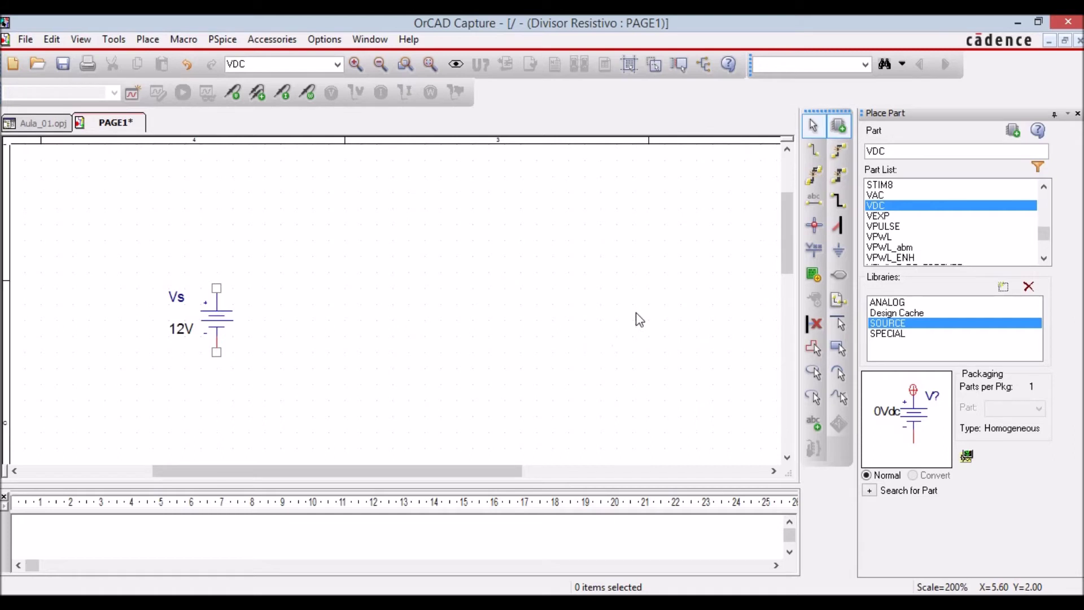
Step: Place a horizontal resistor R from the ANALOG library above and to the right of source Vs
click(898, 303)
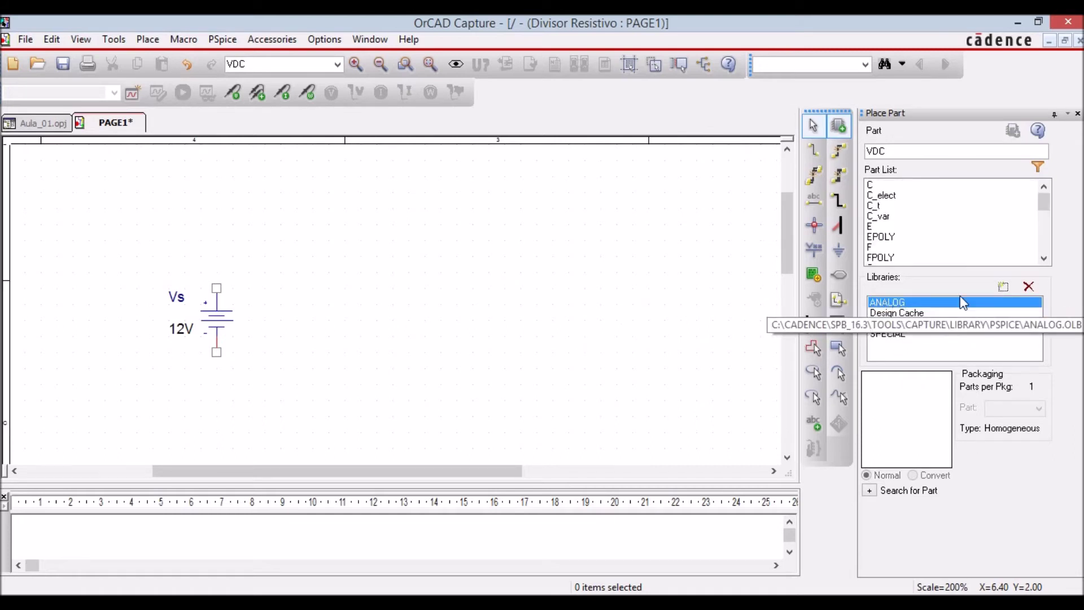
click(1044, 259)
click(1044, 259)
click(1044, 259)
click(1044, 258)
click(1044, 259)
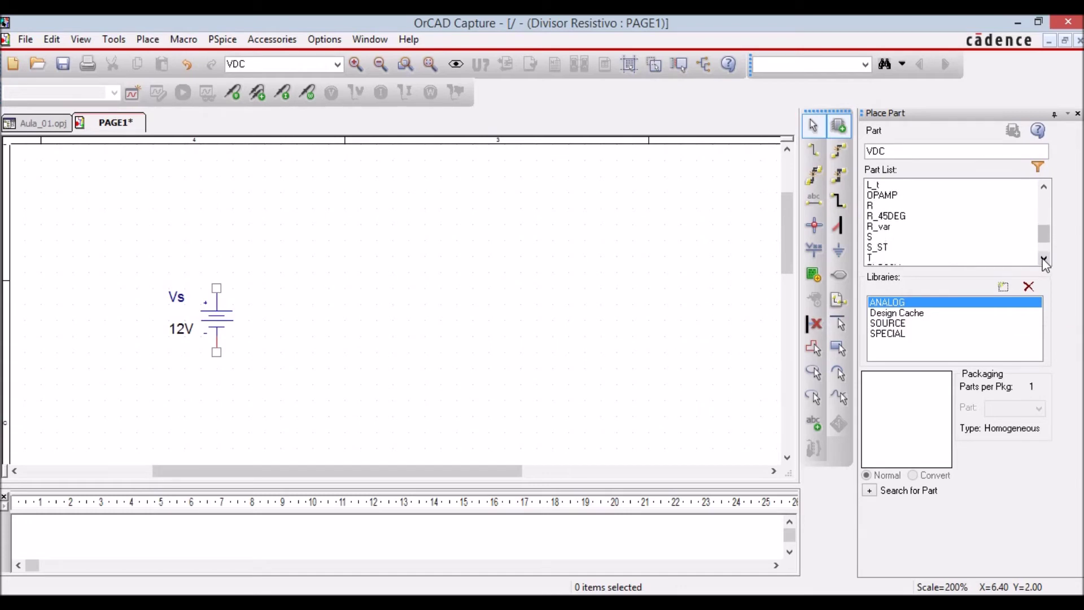
click(880, 207)
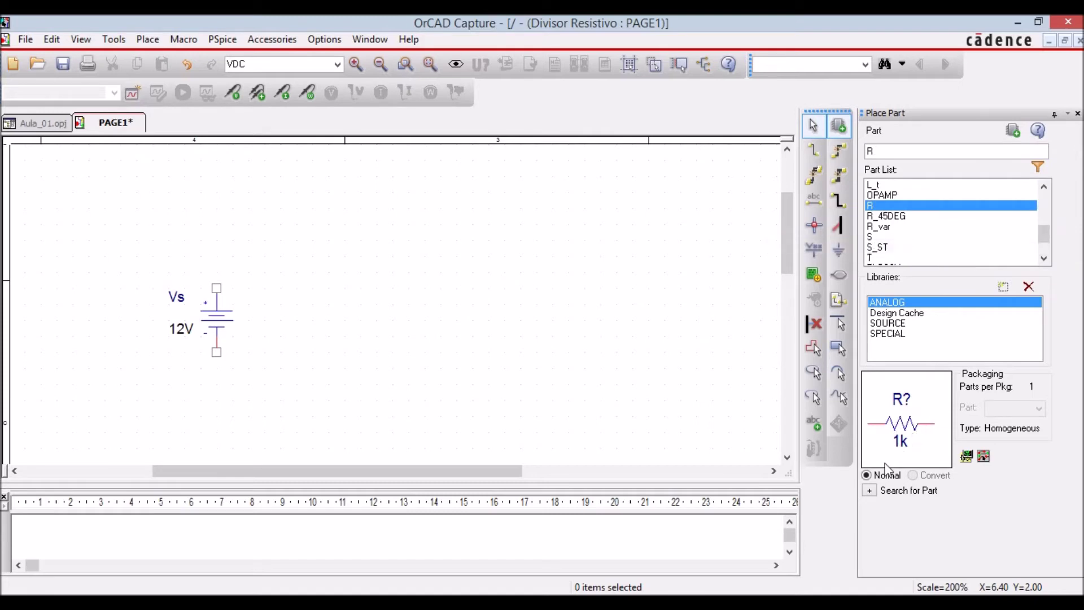
click(1018, 136)
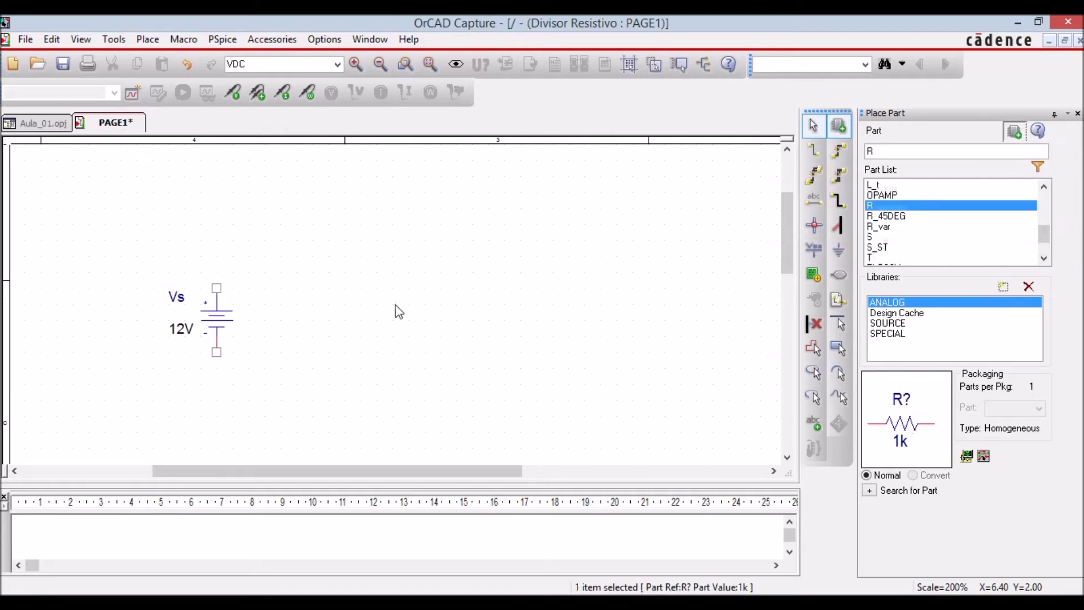
click(293, 248)
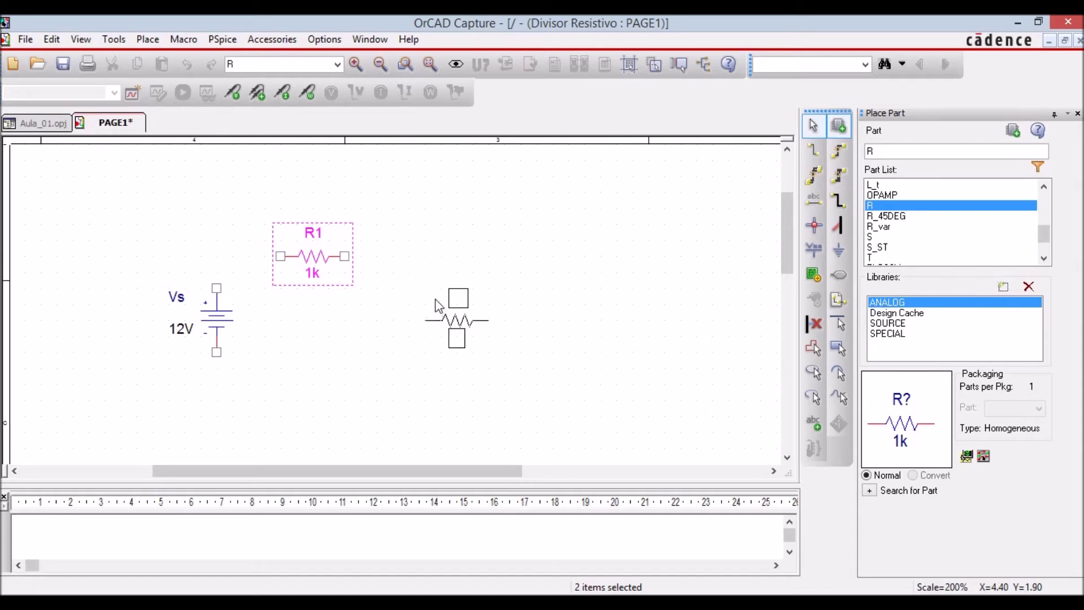
Step: Rotate the next resistor to vertical, place it to the lower right of R1 and end part placement
key(r)
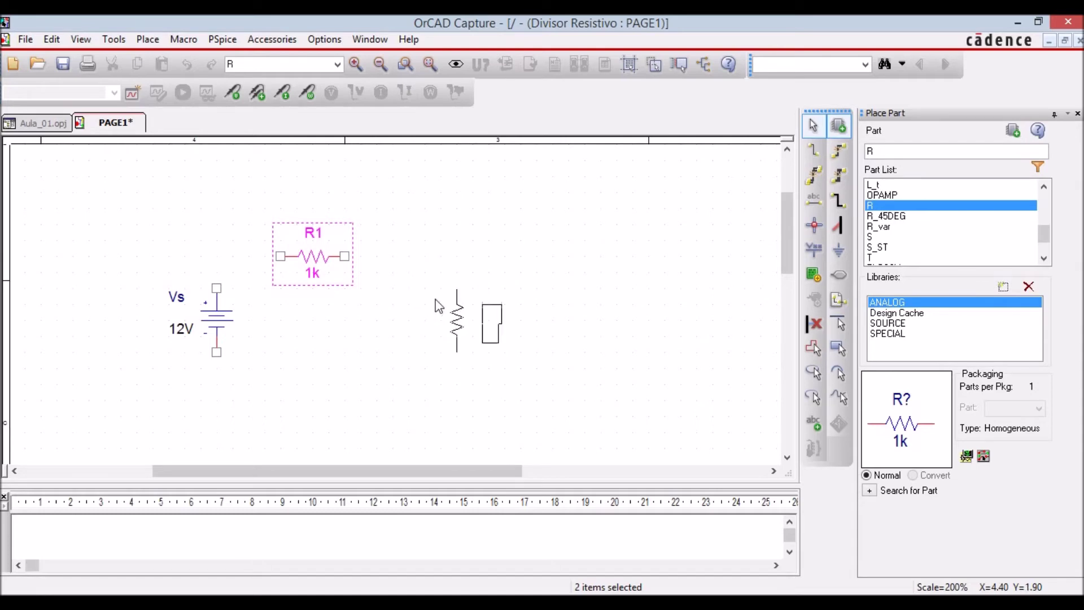
key(r)
key(r)
key(r)
key(r)
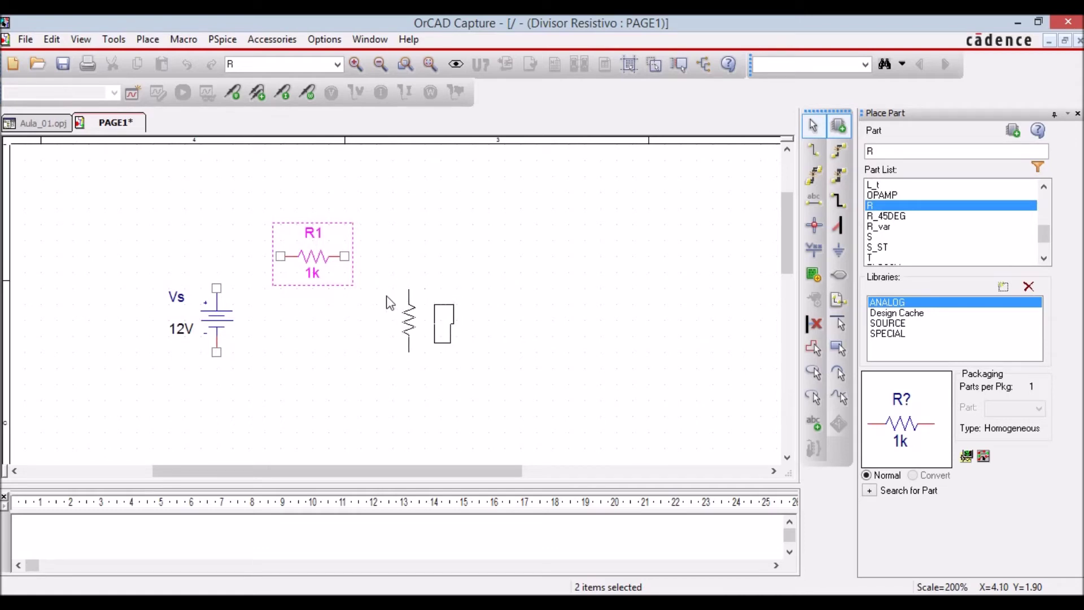
key(Escape)
click(408, 305)
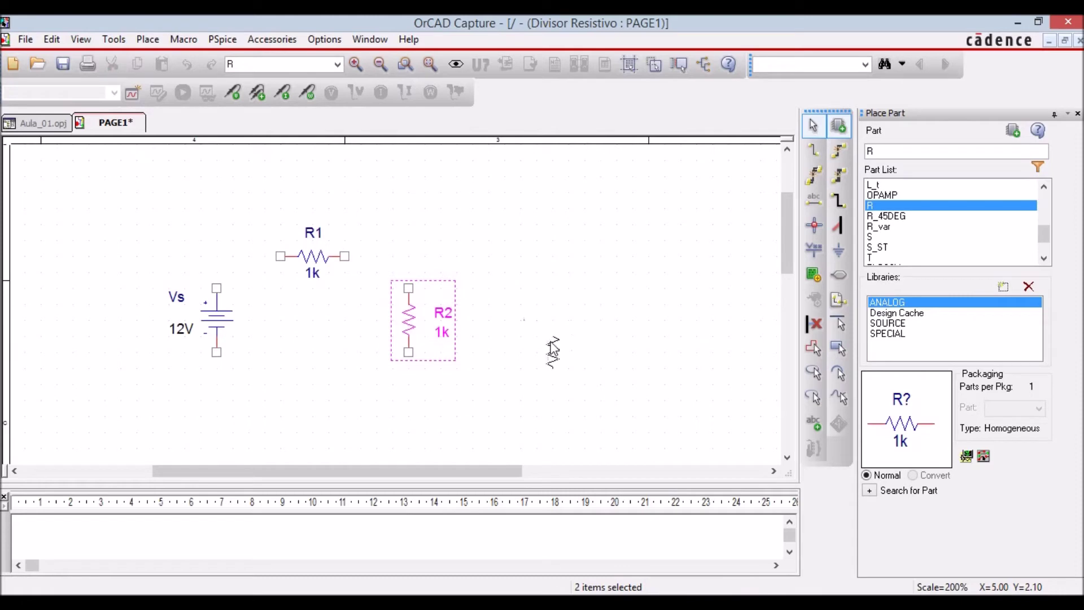
key(Escape)
click(581, 293)
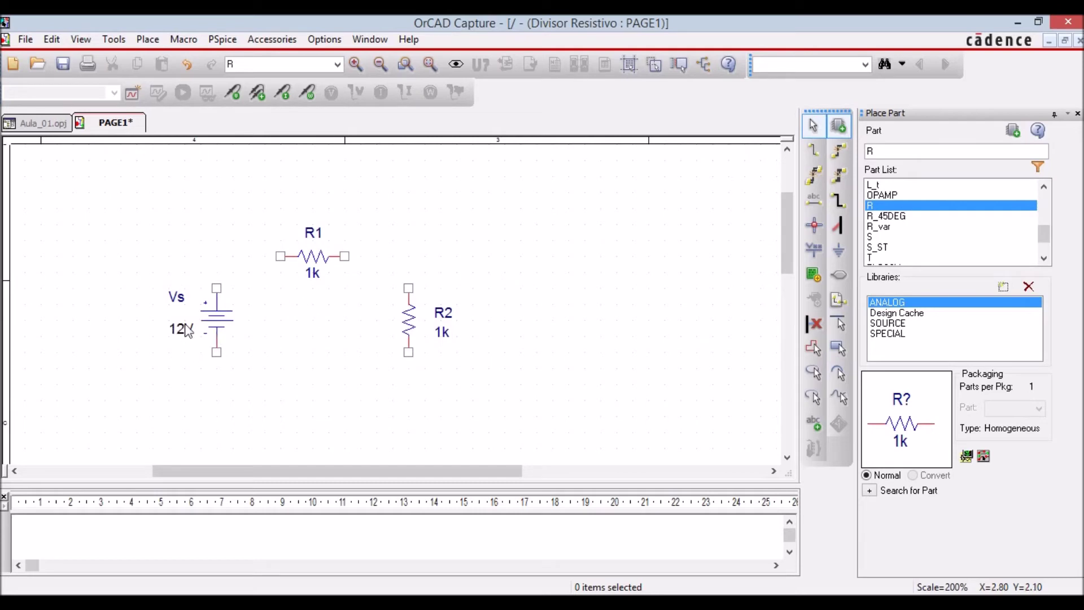
Step: Set the values of resistors R1 and R2 to 10k and save the schematic
double_click(313, 274)
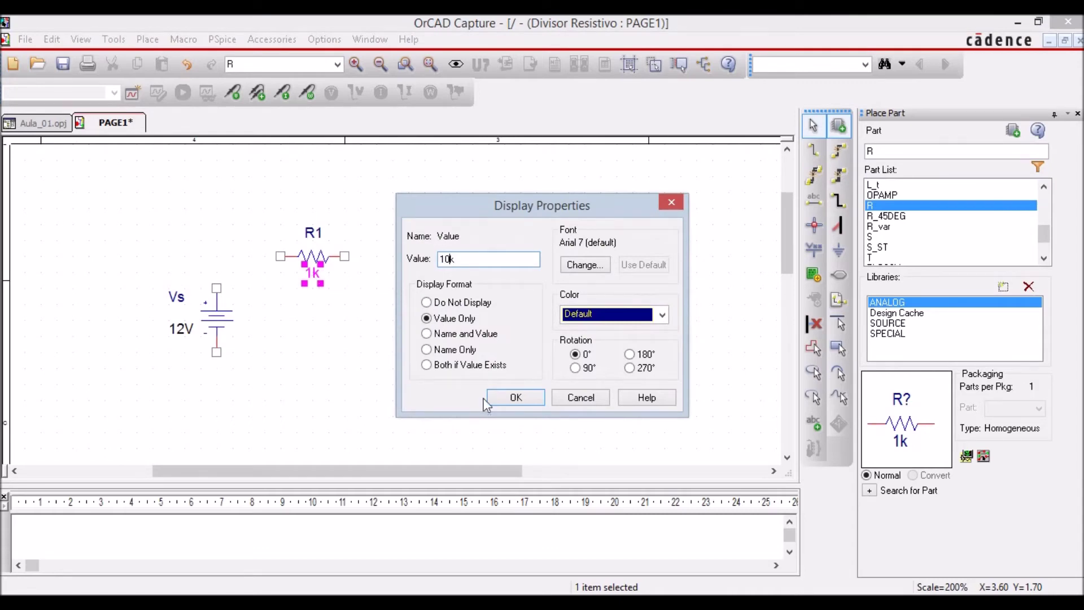
click(515, 397)
double_click(441, 332)
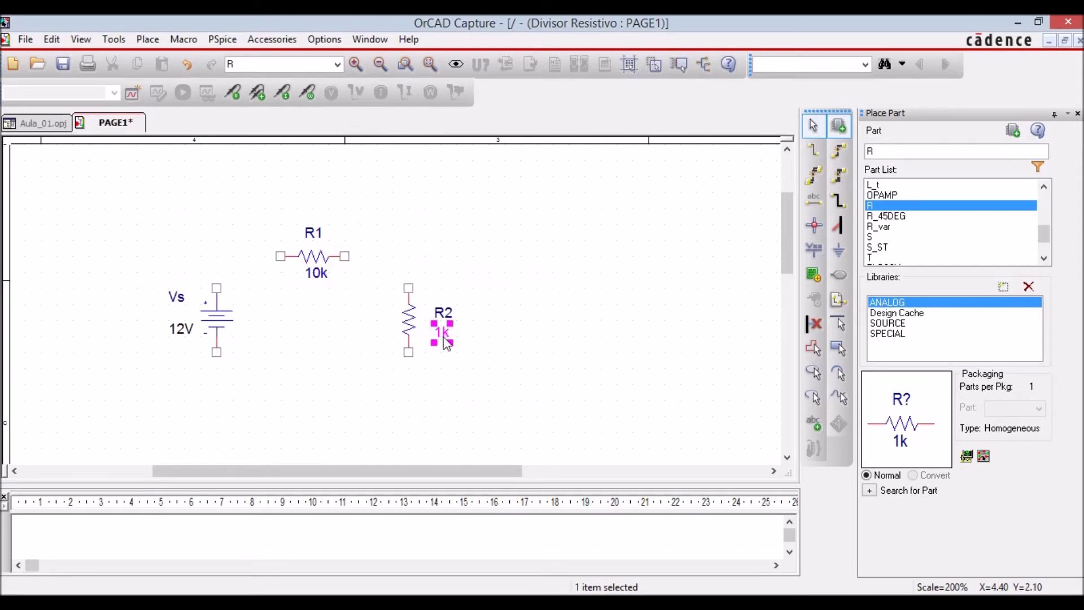
double_click(444, 336)
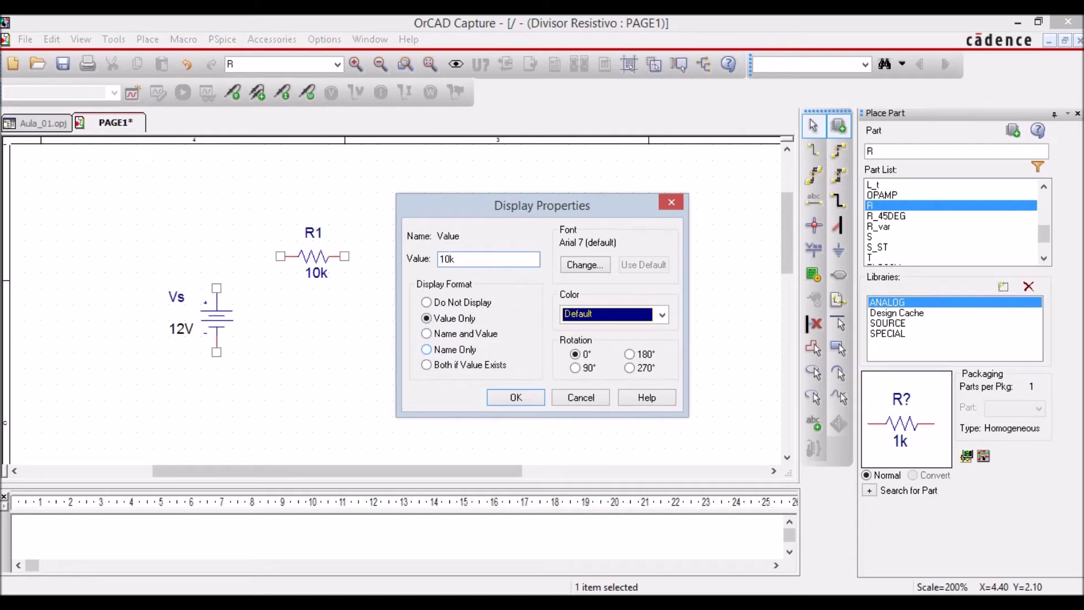
click(538, 403)
click(511, 383)
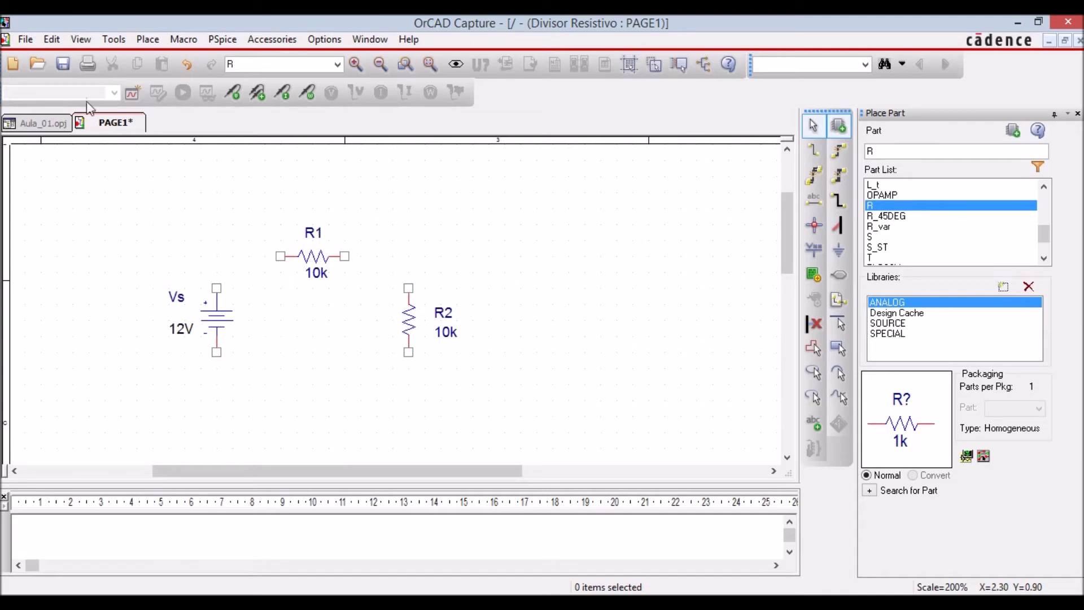
click(63, 64)
Step: Place two 0/SOURCE ground symbols, one below source Vs and one below resistor R2
click(839, 249)
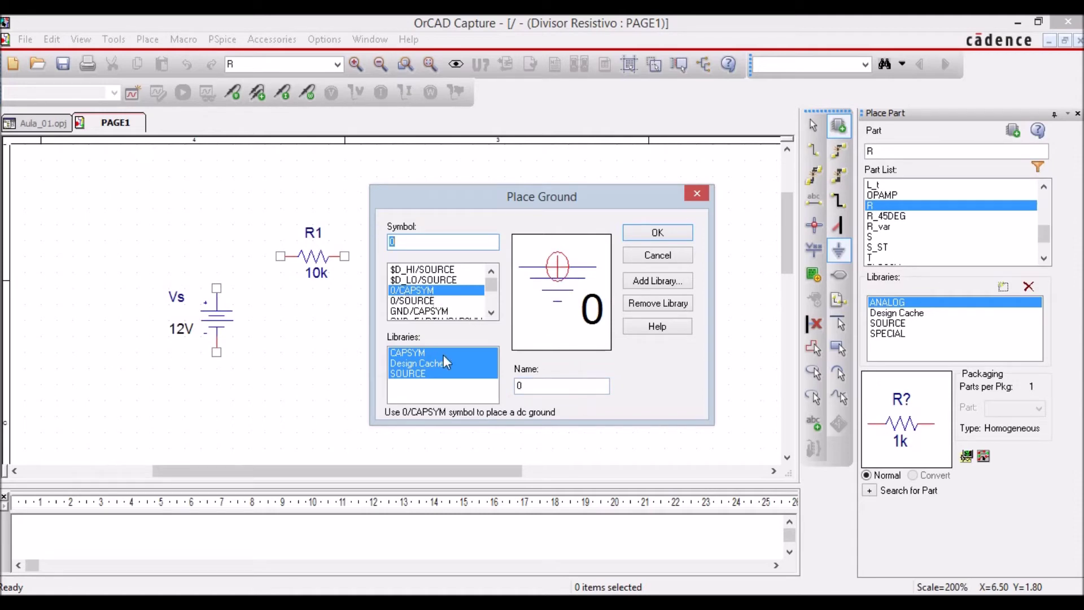
click(420, 302)
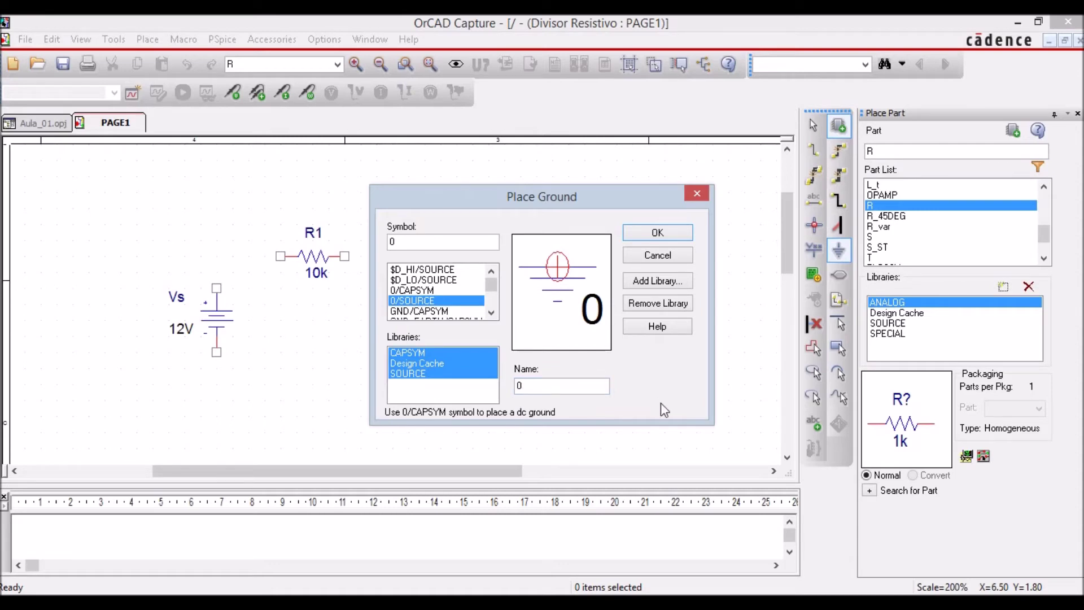
click(657, 236)
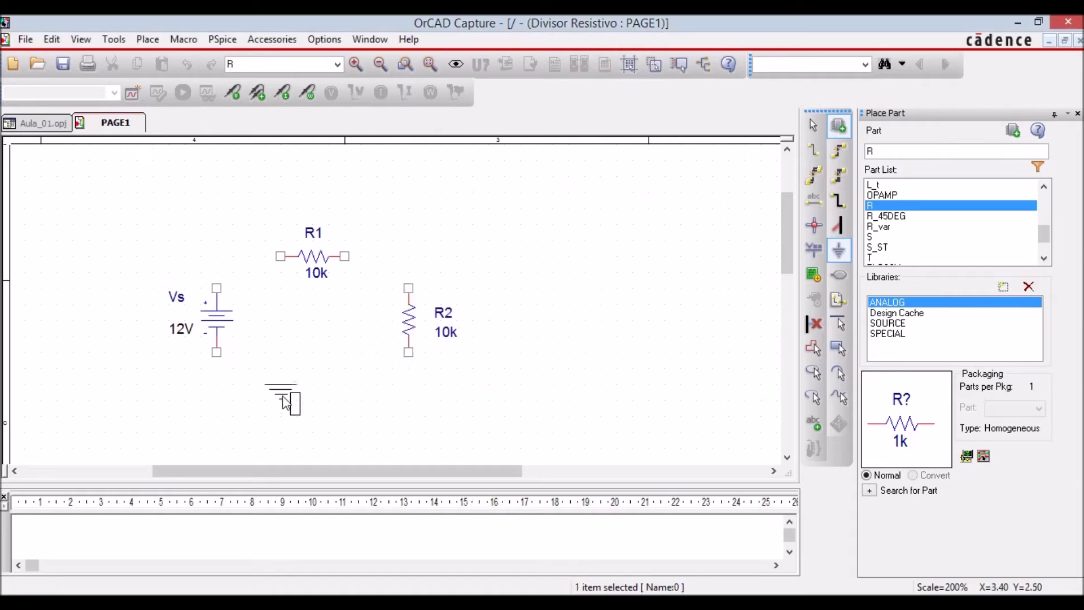
click(219, 401)
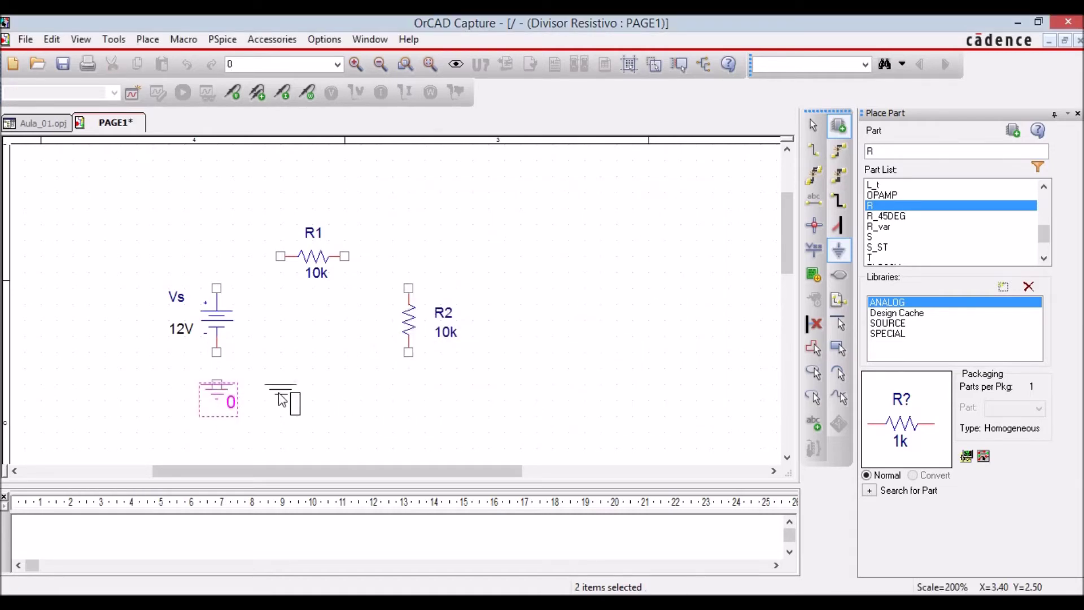
click(411, 400)
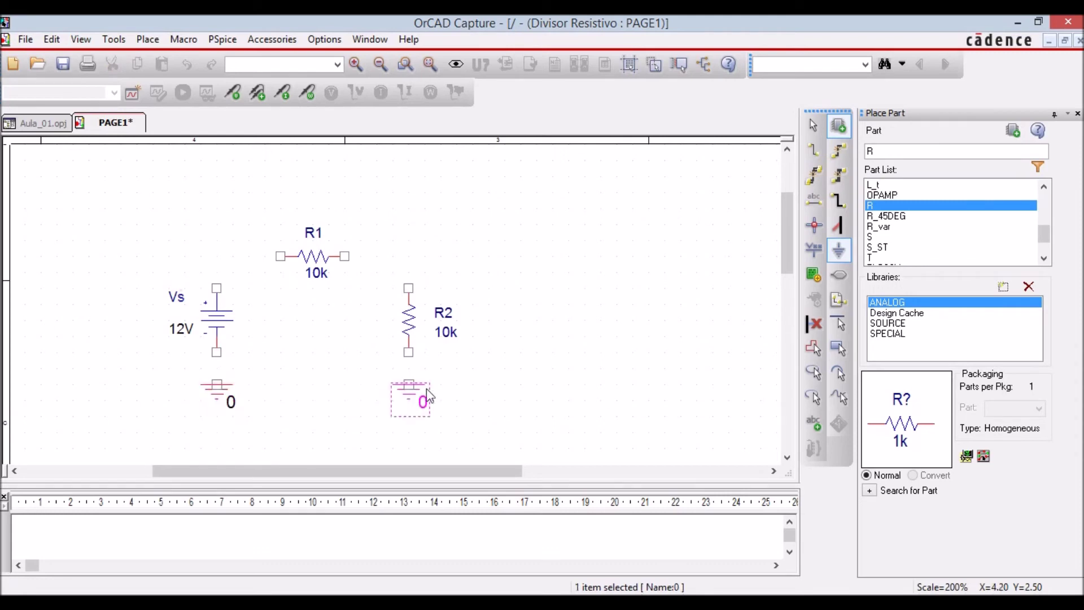
key(Escape)
click(577, 359)
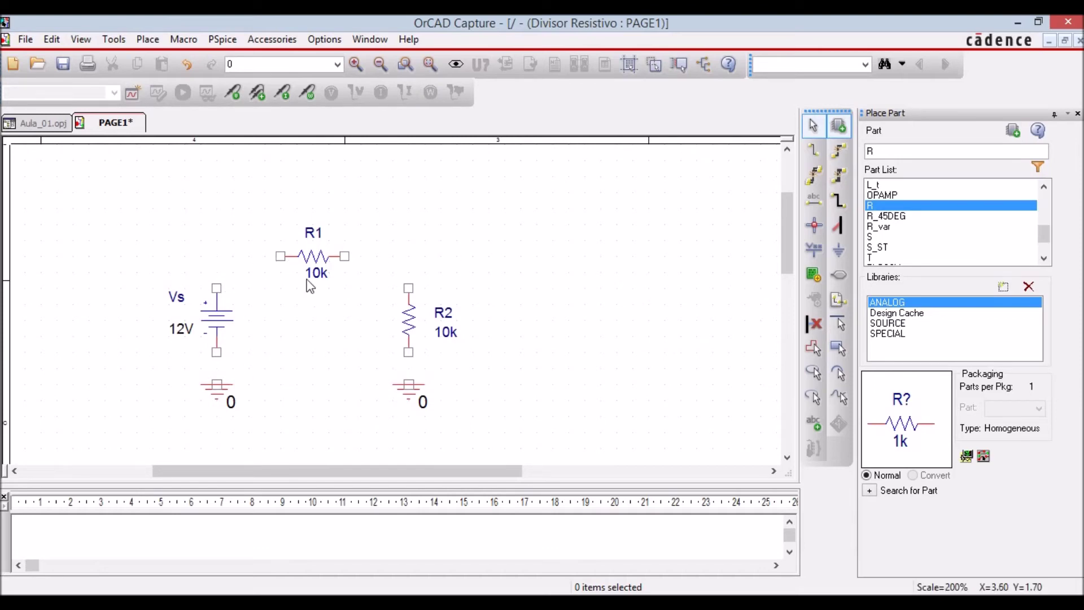
Step: Wire the negative terminal of source Vs to its ground and the positive terminal to the near pin of R1
click(813, 152)
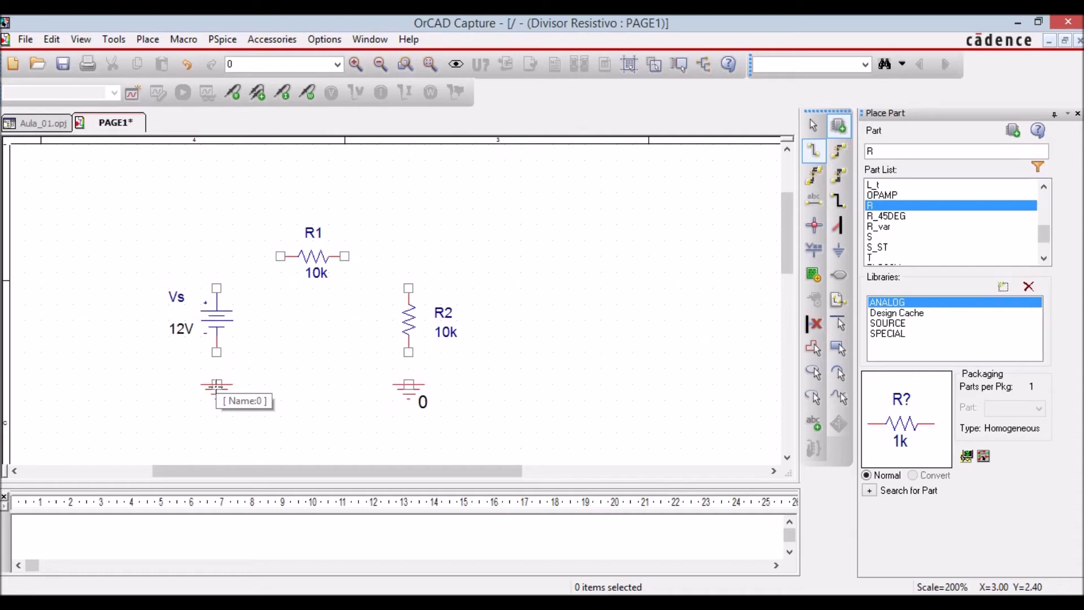
click(217, 386)
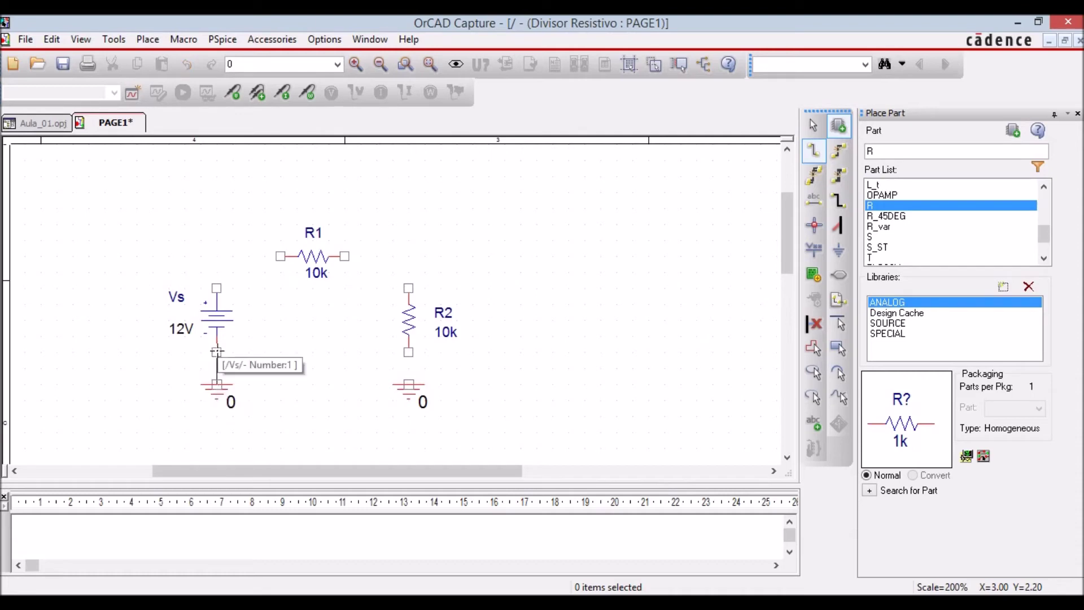
click(217, 351)
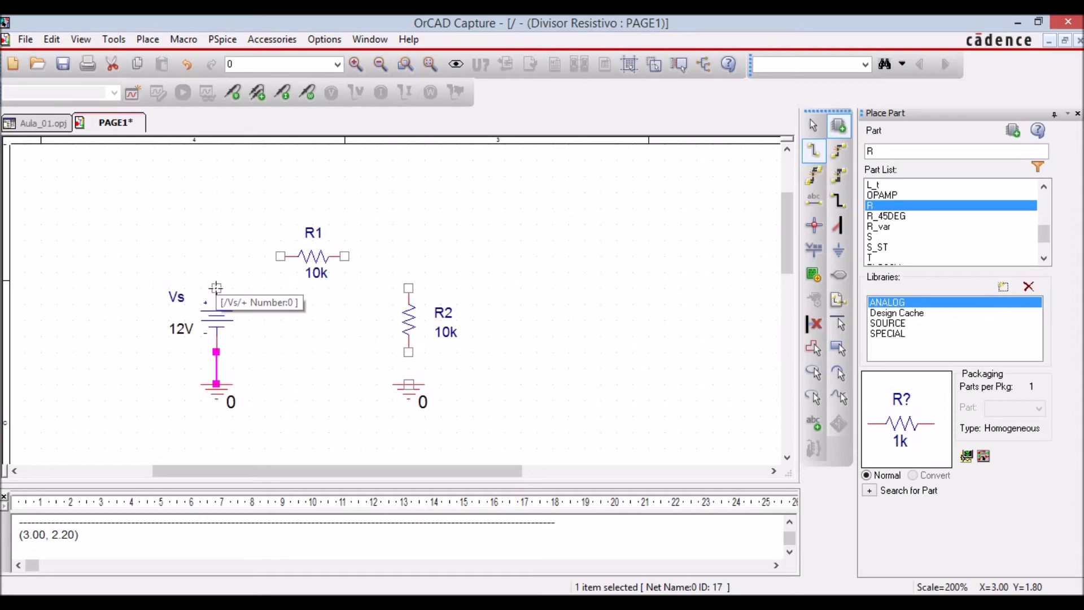
click(216, 288)
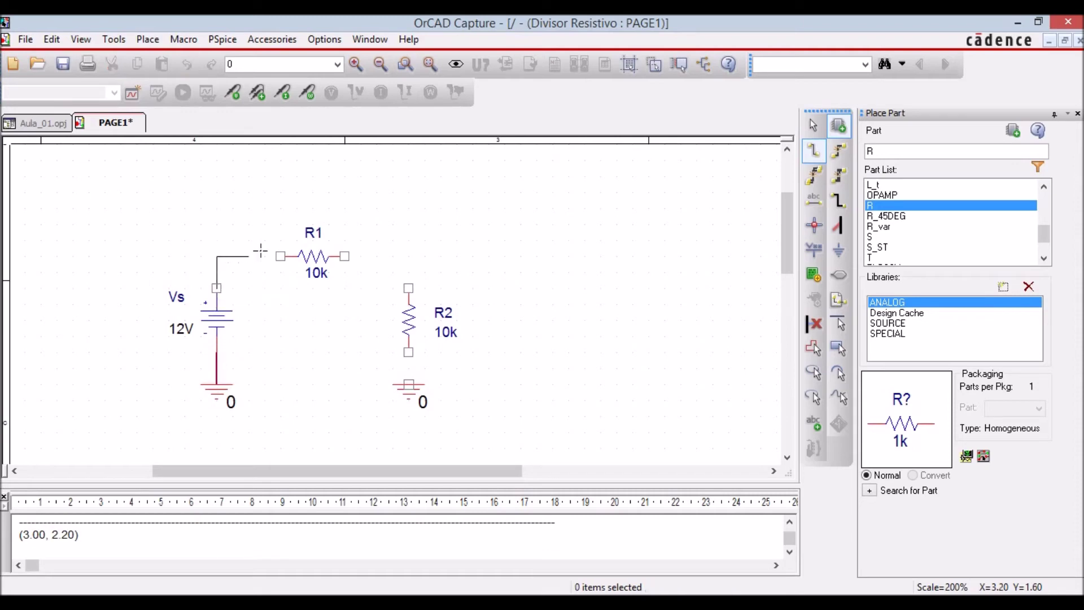
click(279, 257)
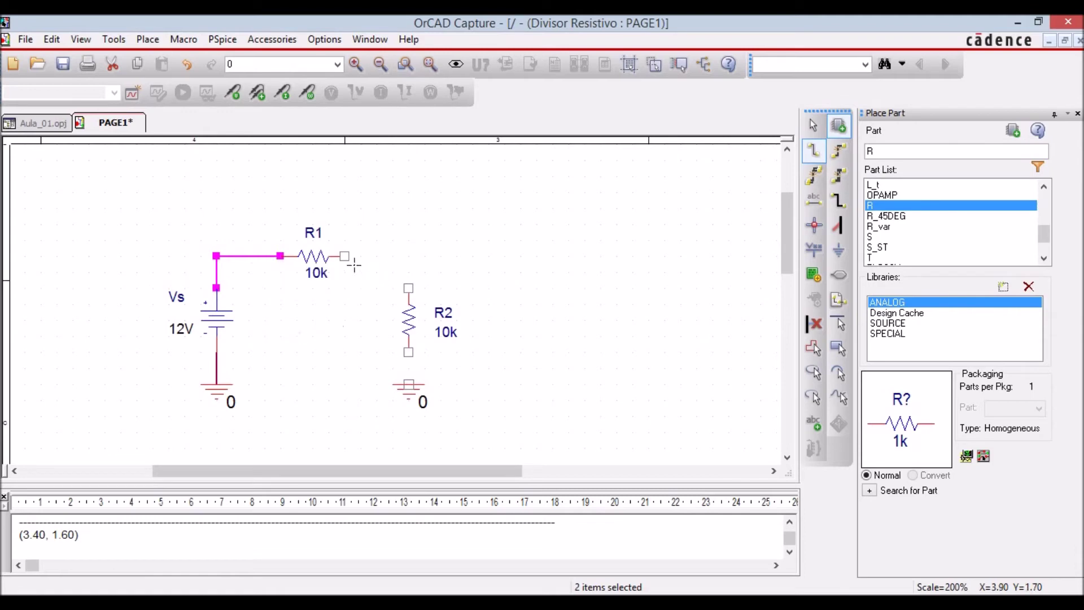
Step: Wire the free pin of R1 to the upper pin of R2 and R2's lower pin to ground, ending wire placement
click(344, 256)
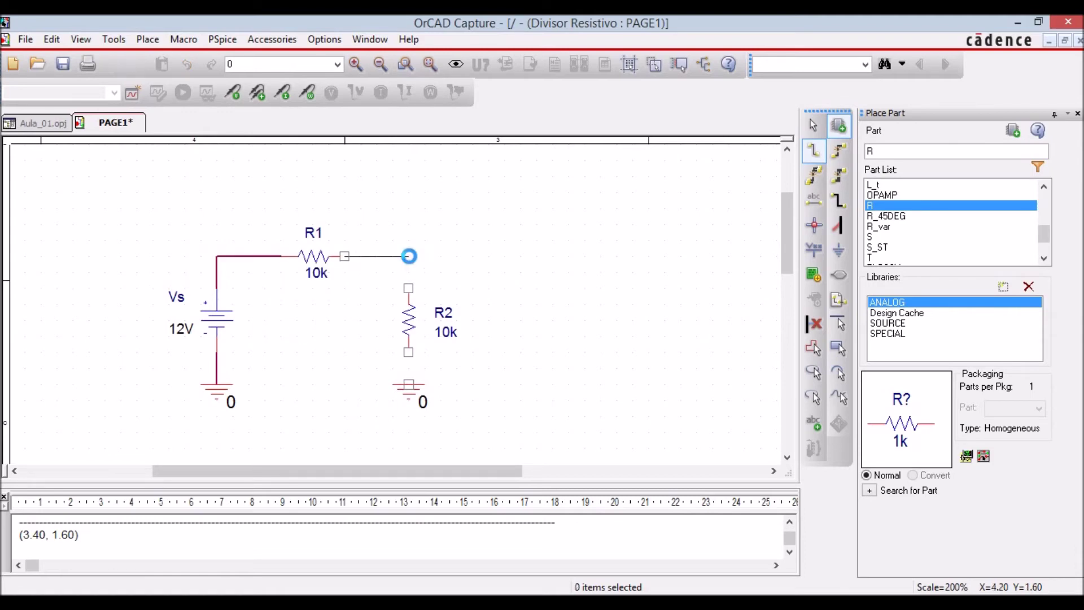
click(408, 288)
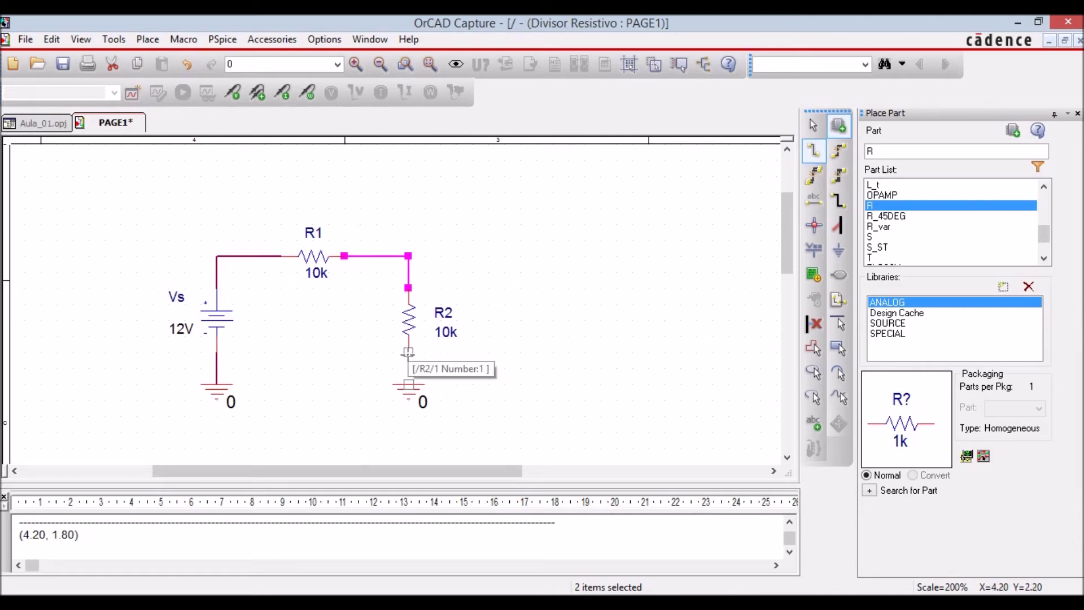
click(407, 352)
click(407, 384)
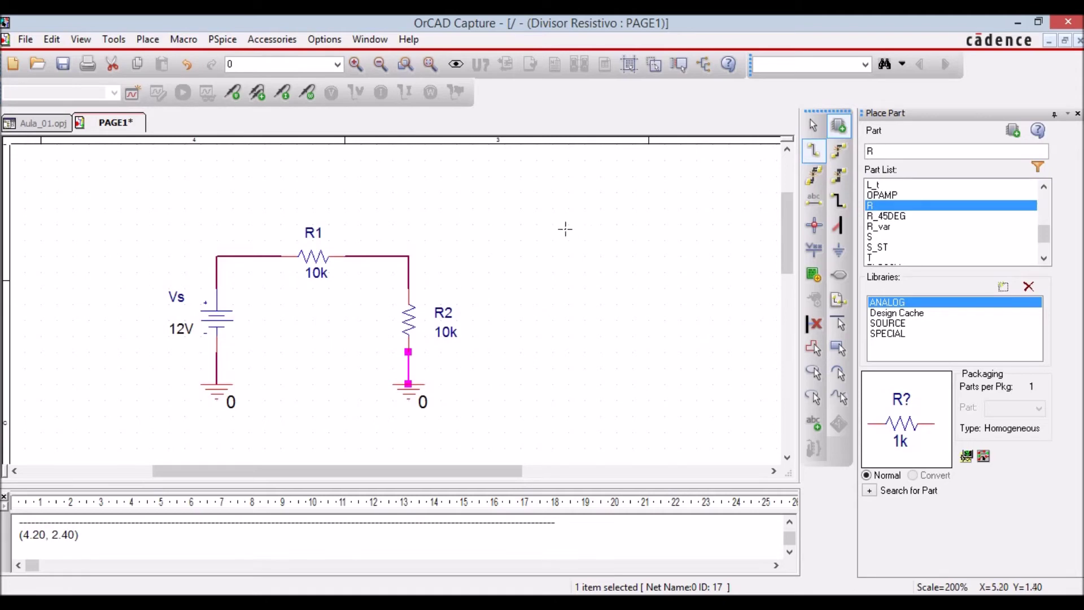
key(Escape)
click(560, 249)
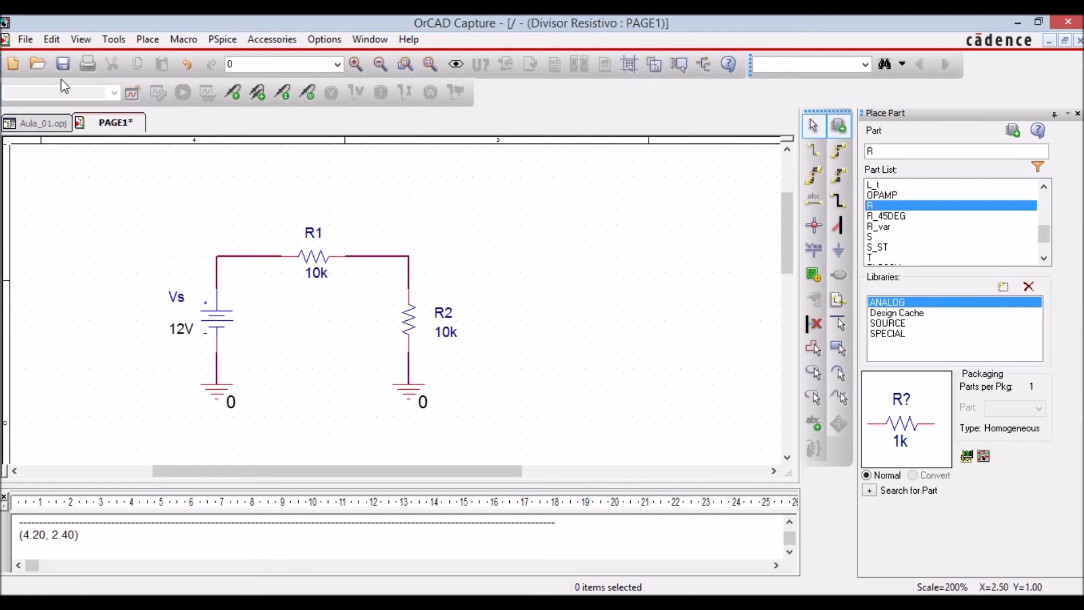
Step: Save the schematic and hide the Place Part window
click(63, 64)
click(1077, 114)
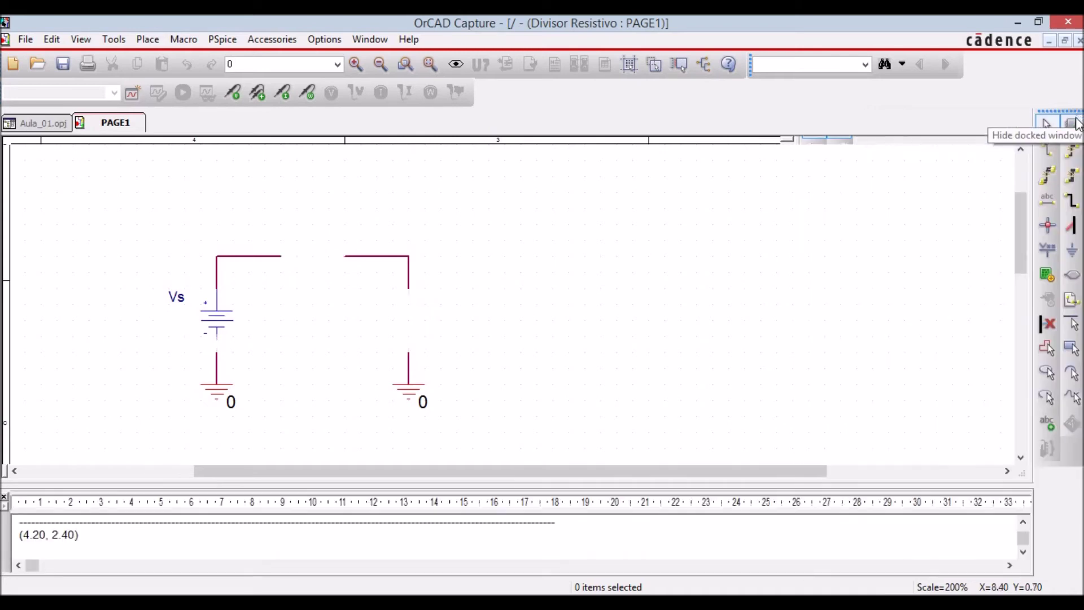
drag(549, 465, 459, 468)
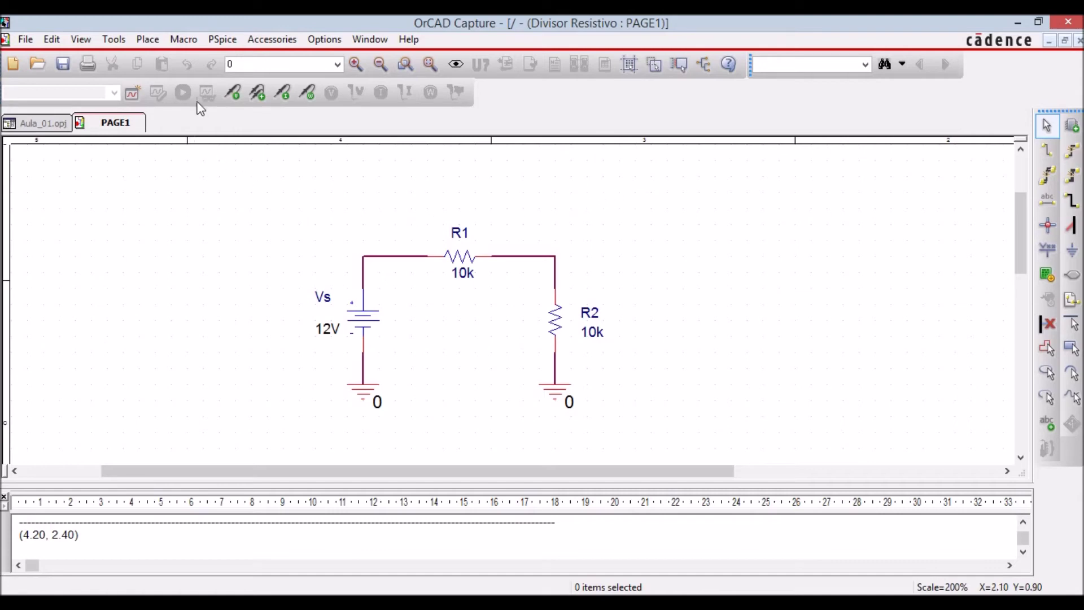
Step: Create a new PSpice simulation profile named Teste_01 that inherits from none
click(219, 43)
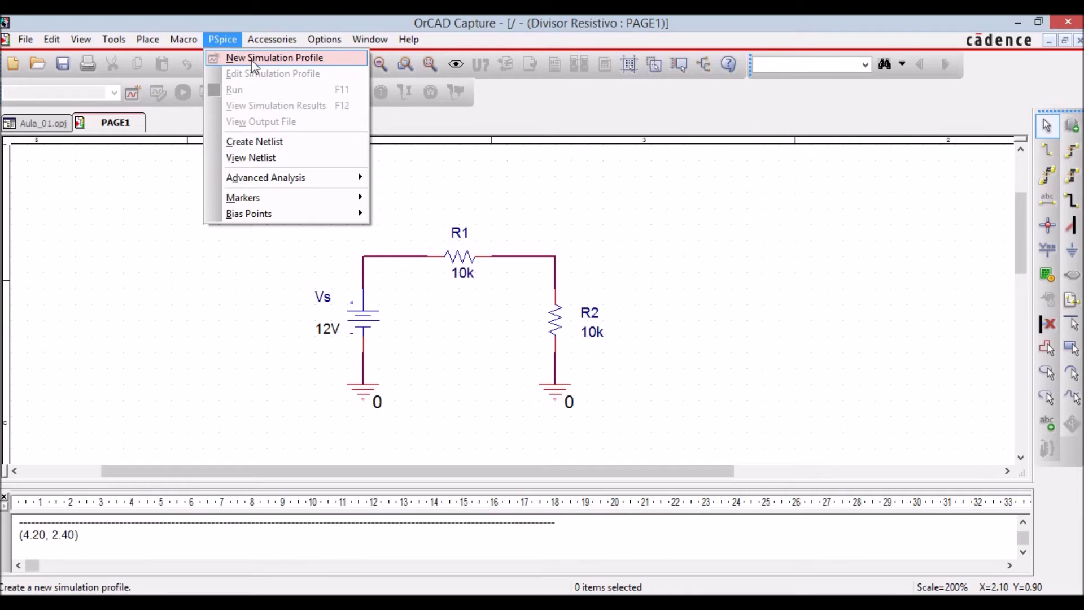
click(168, 237)
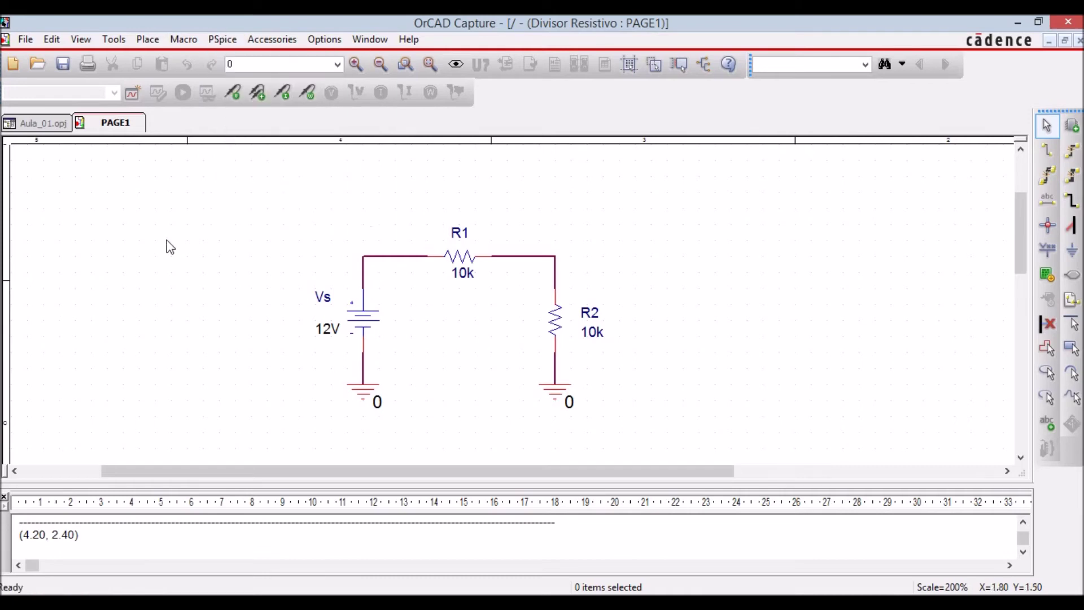
click(130, 94)
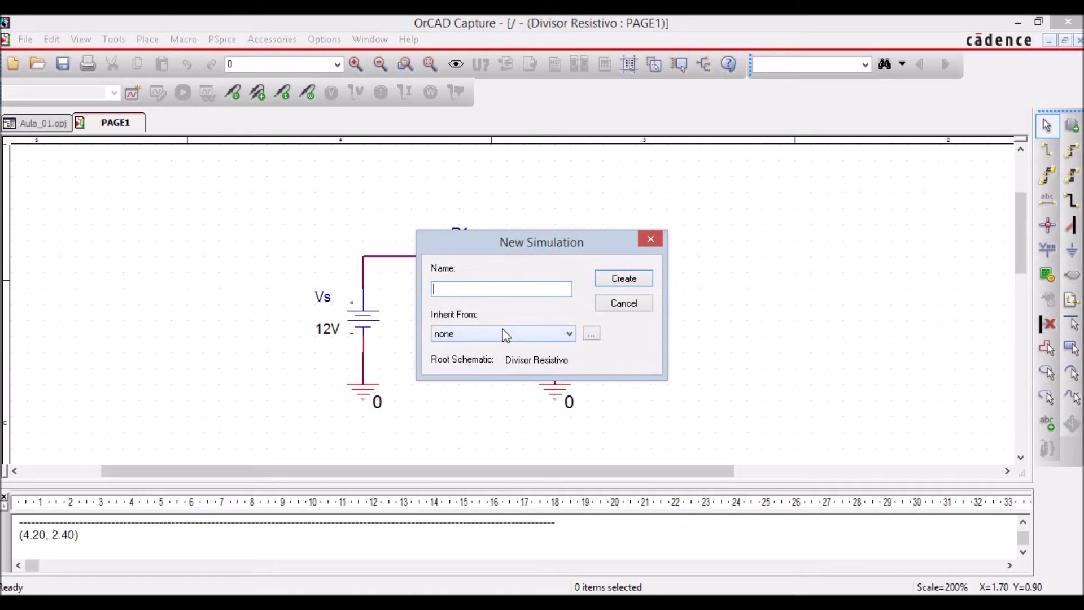
text(te_01)
click(570, 337)
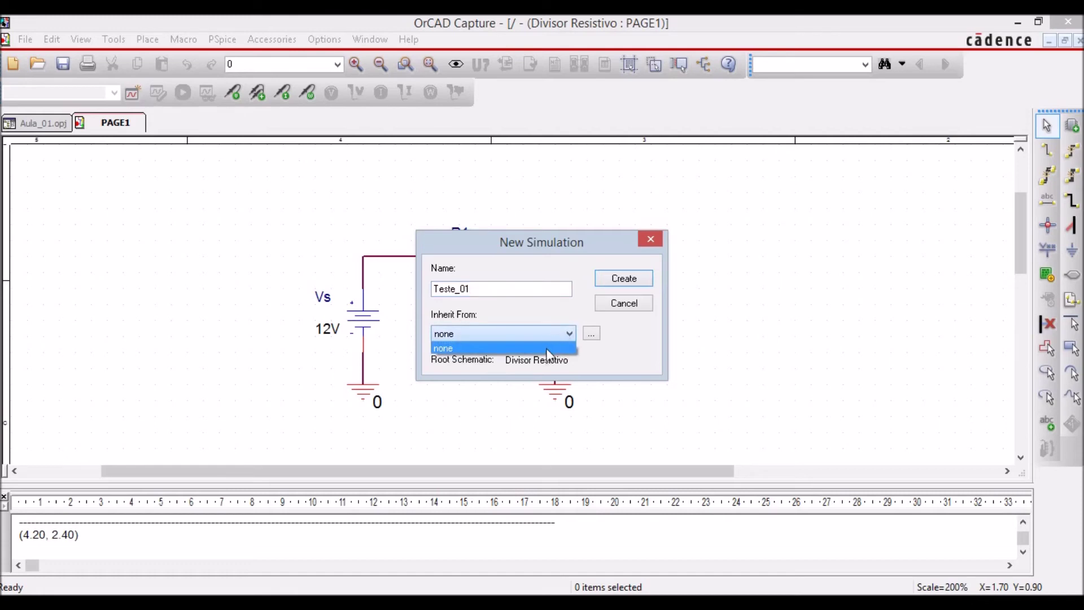
click(570, 336)
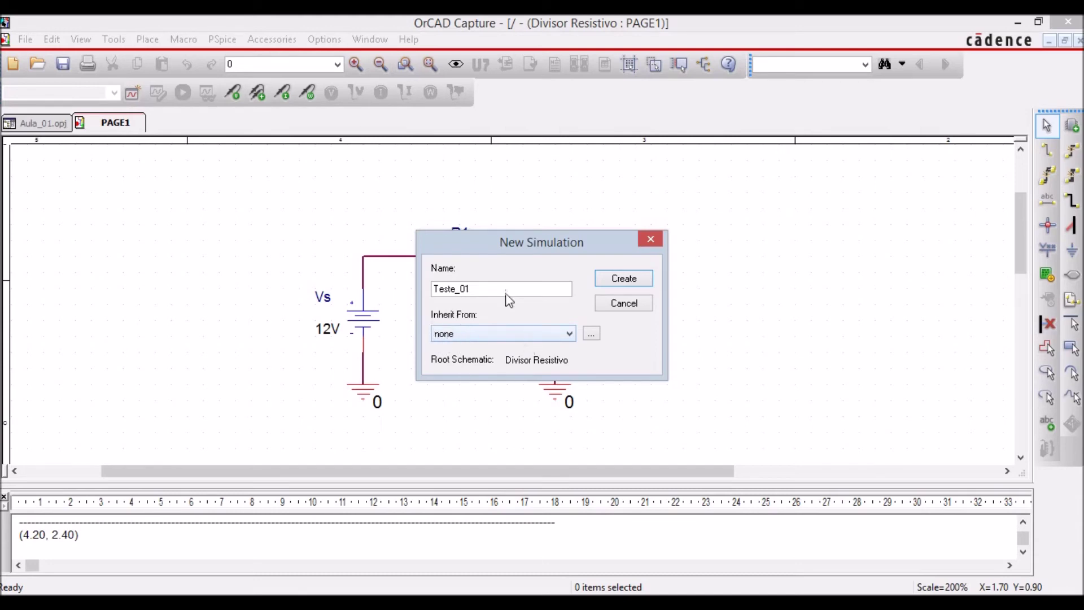
click(621, 282)
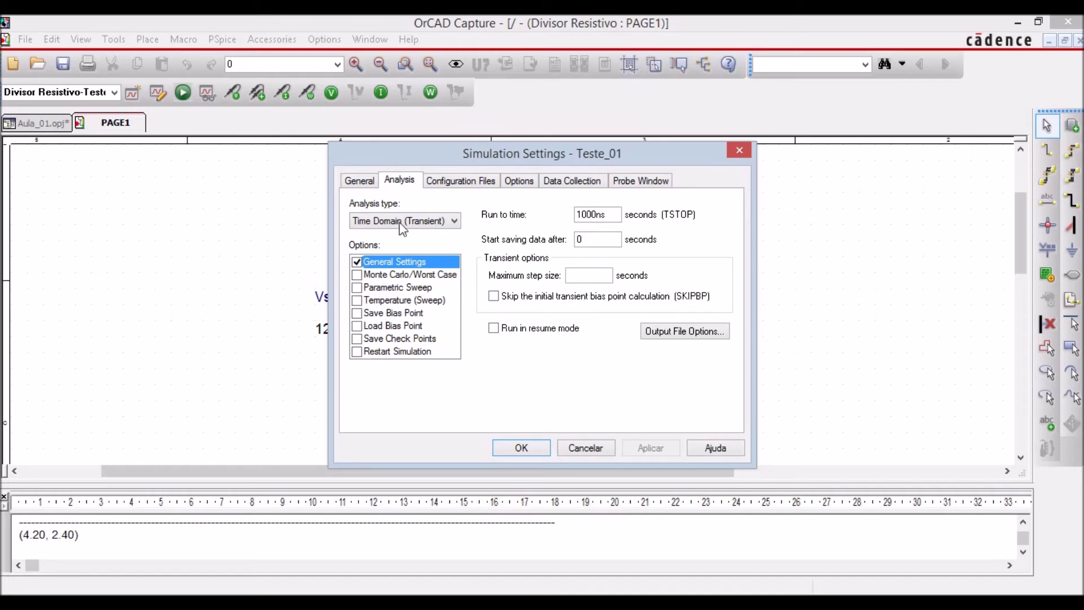
Step: Examine the Teste_01 profile's general data, analysis setup, configured library files and analog simulation options
click(360, 181)
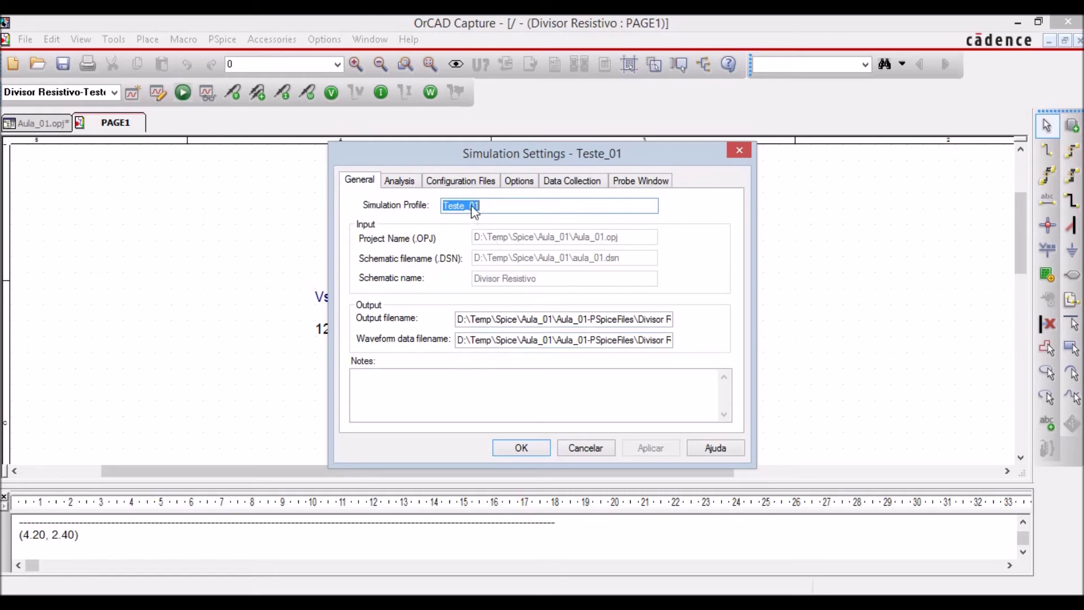
click(408, 180)
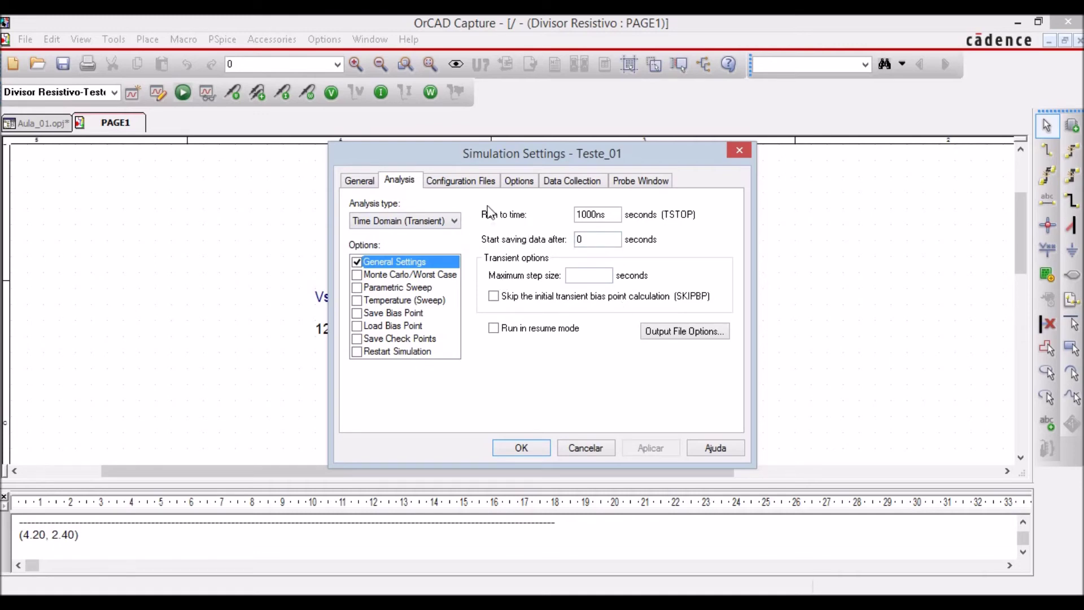
click(467, 182)
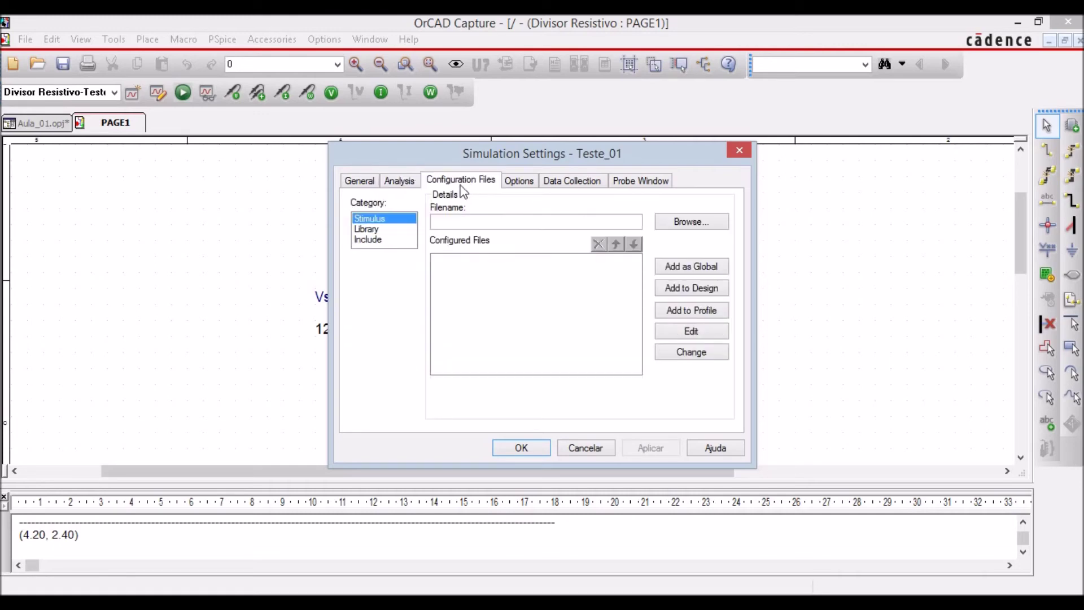
click(372, 229)
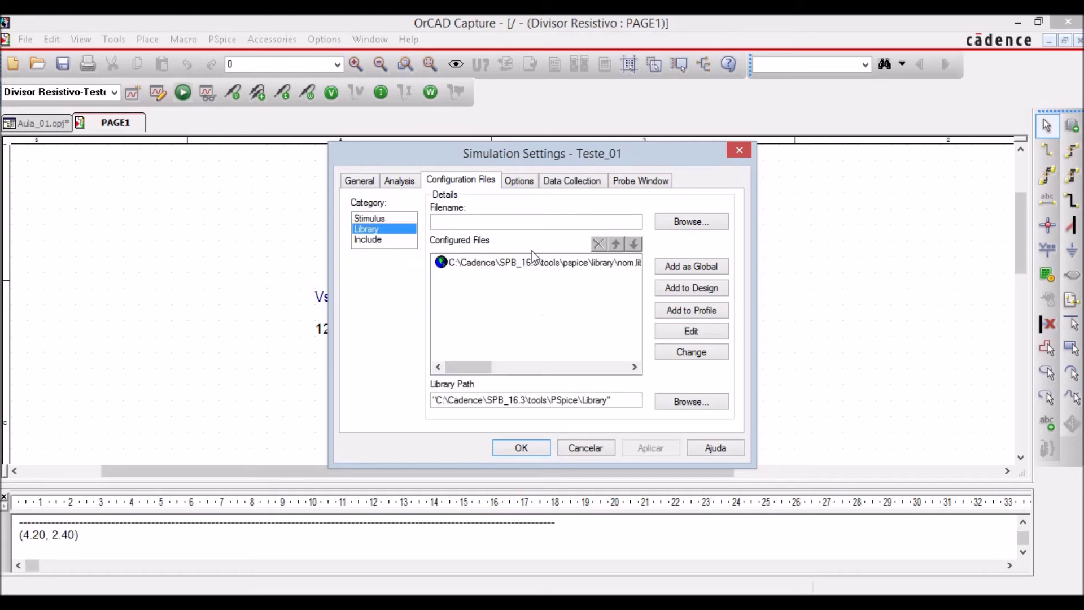
click(519, 181)
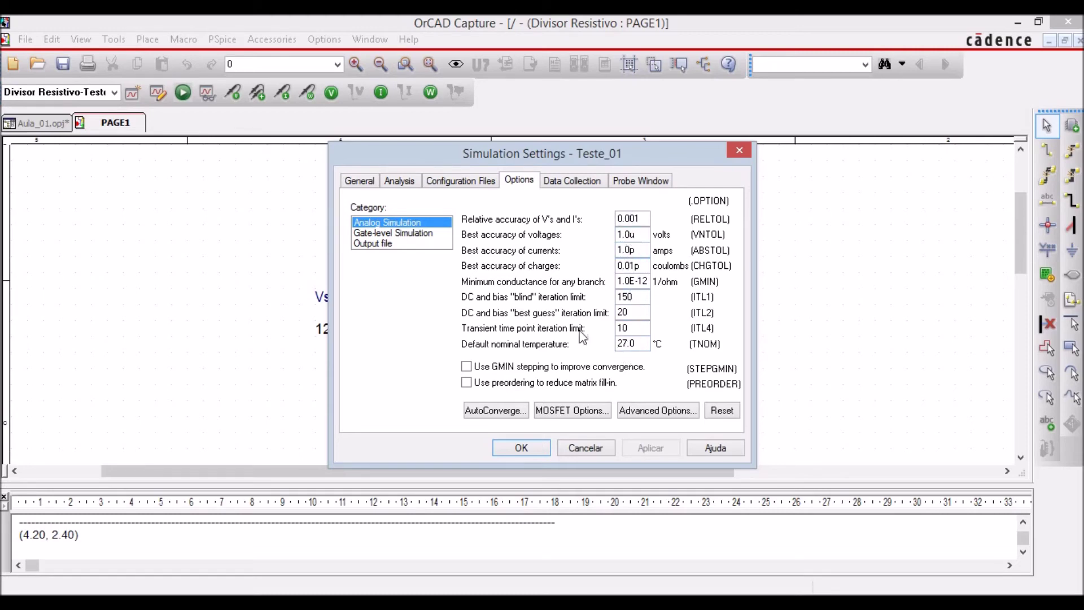
Step: Set the Digital and Noise data collection options of the simulation profile to None
click(580, 185)
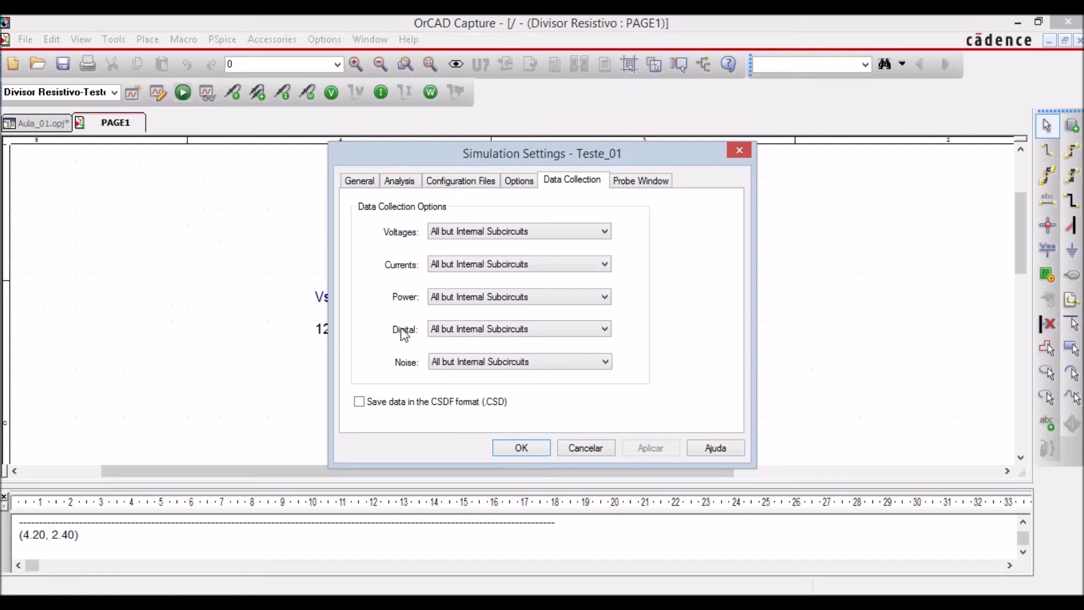
click(602, 331)
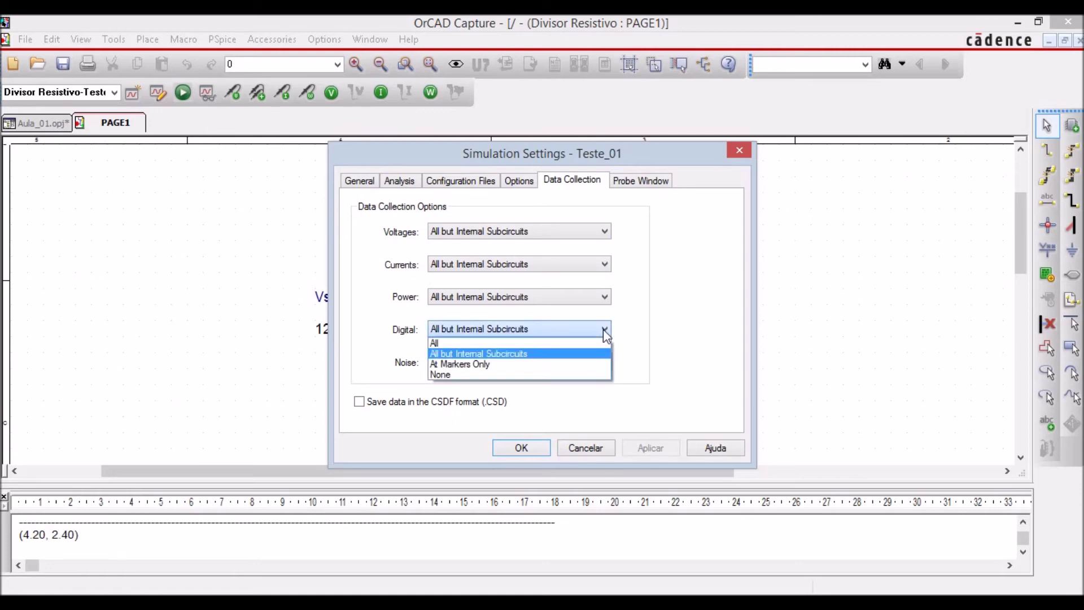
click(525, 374)
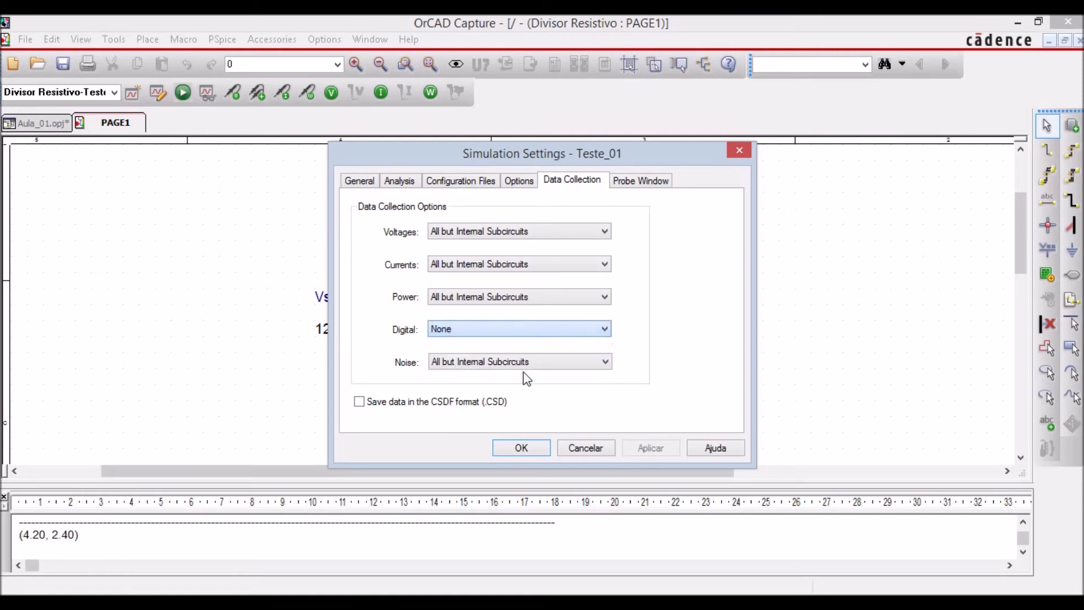
click(605, 361)
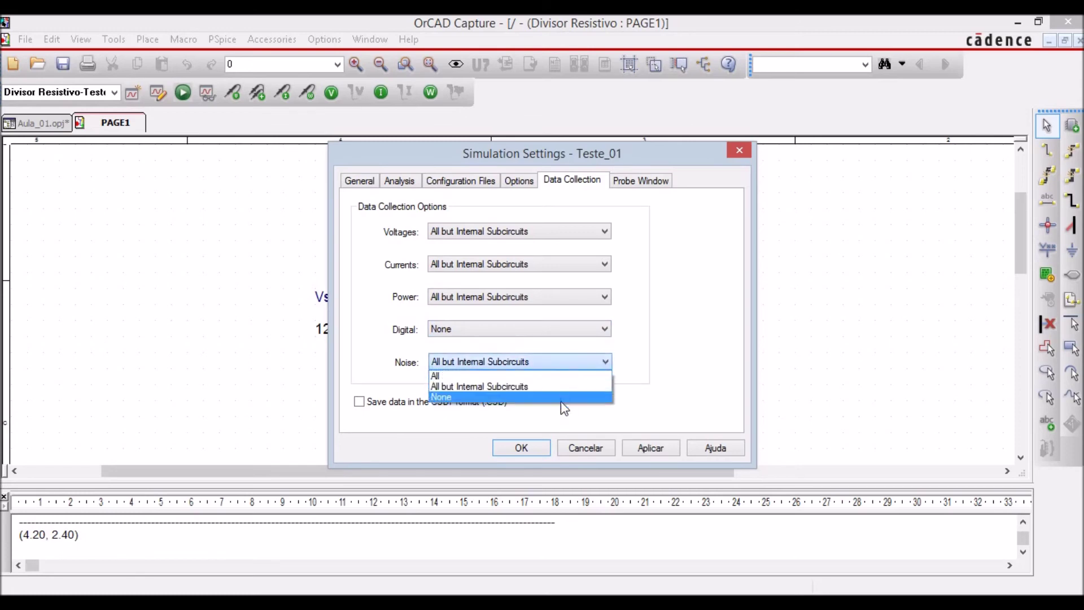
click(561, 399)
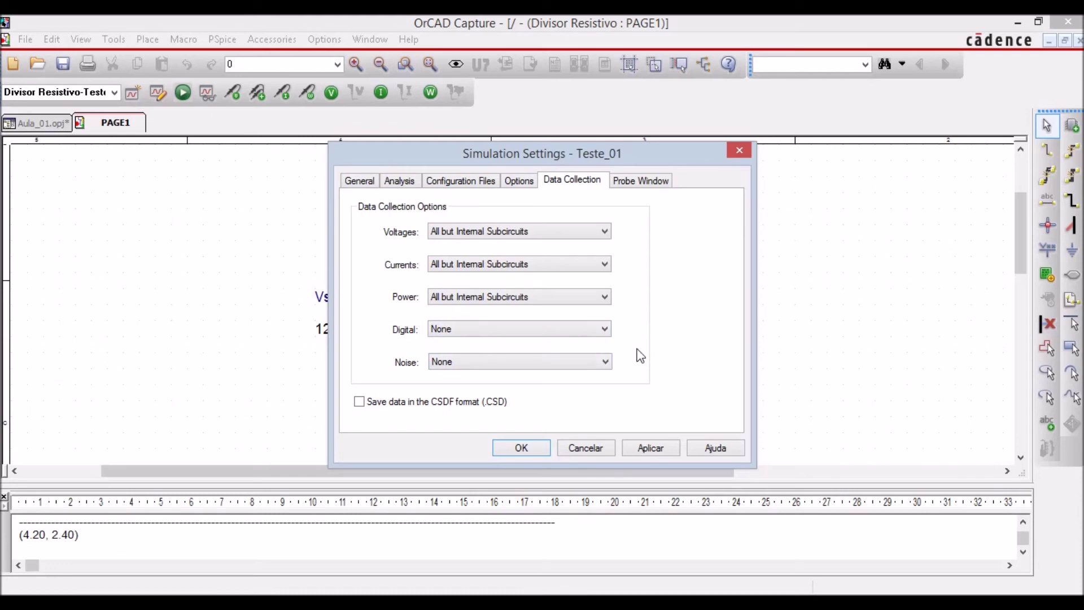
Step: Set the profile's analysis type to Bias Point with General Settings and accept the simulation settings
click(648, 182)
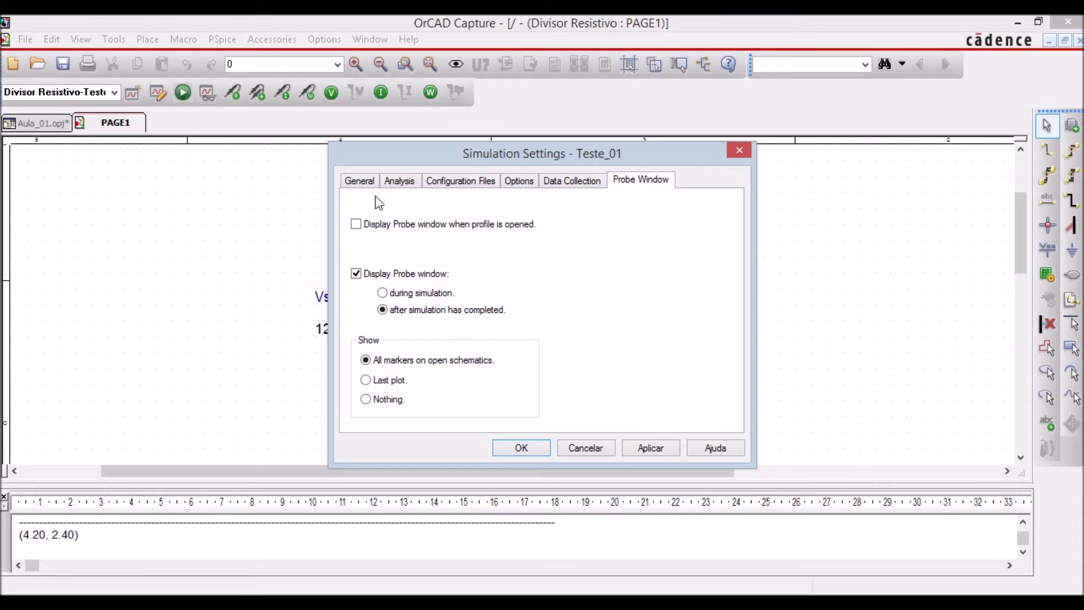
click(398, 182)
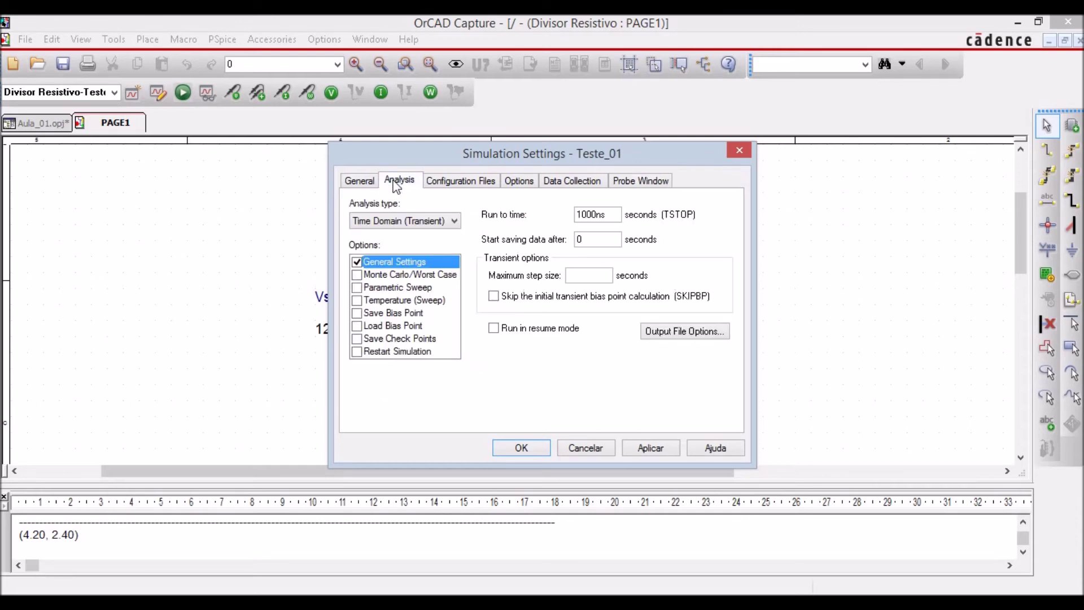
click(449, 220)
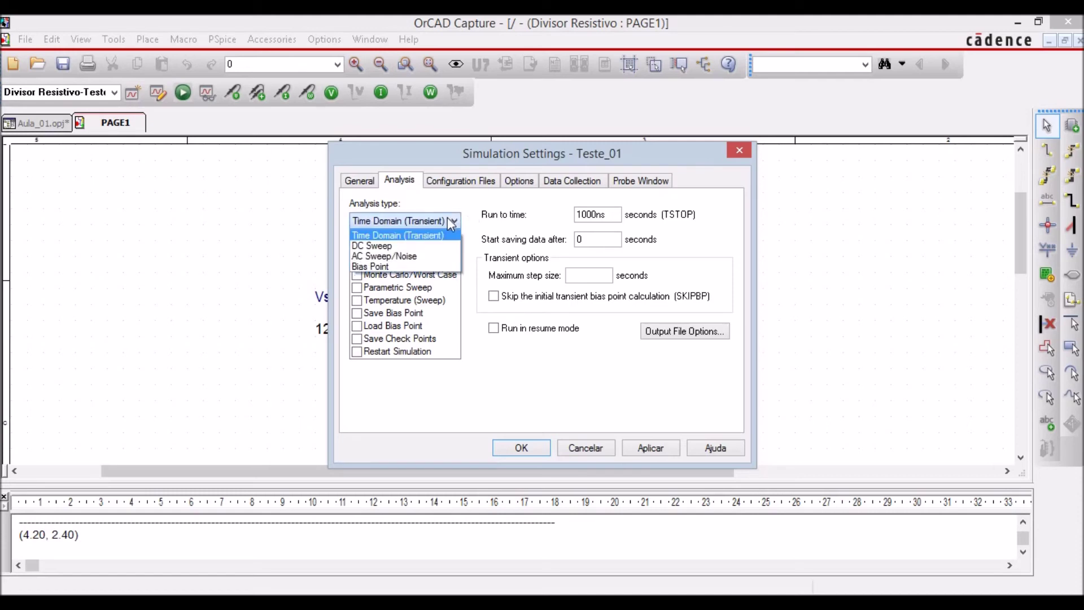
click(397, 269)
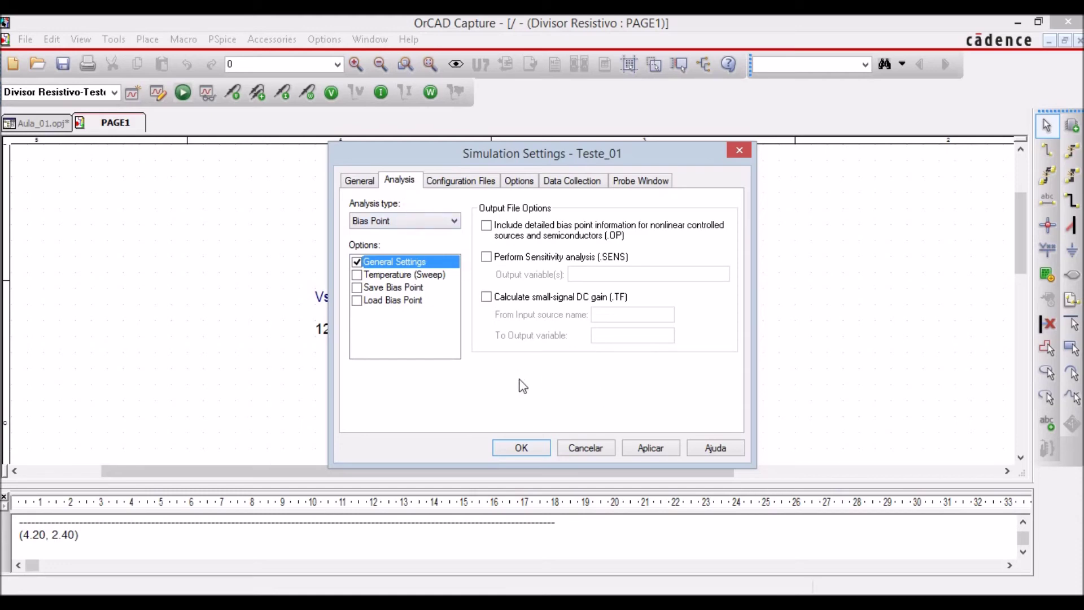
click(543, 449)
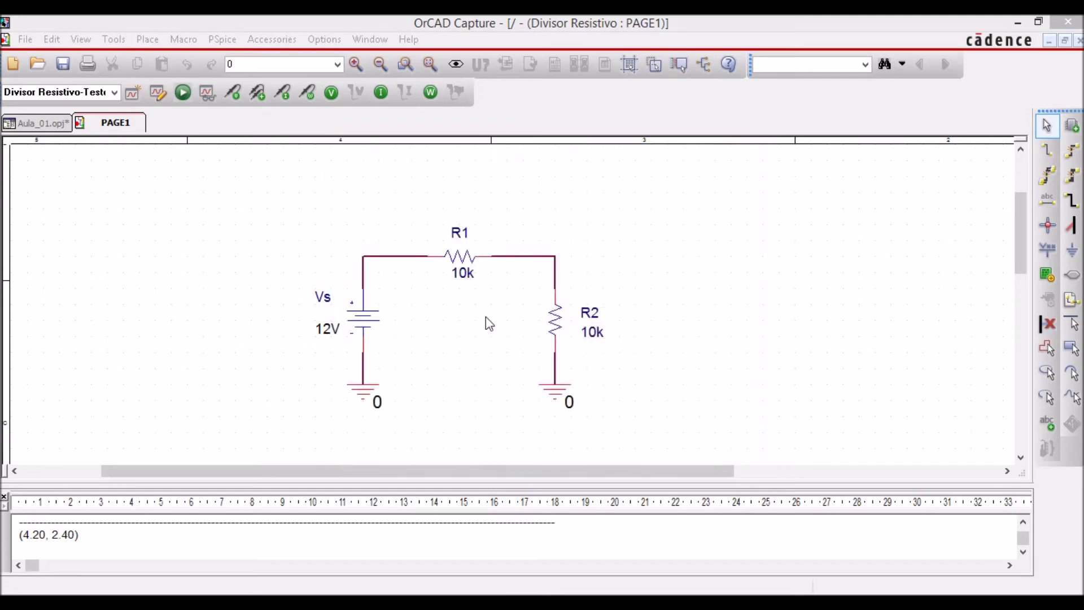
Step: Check which simulation profiles are available for the schematic
click(511, 23)
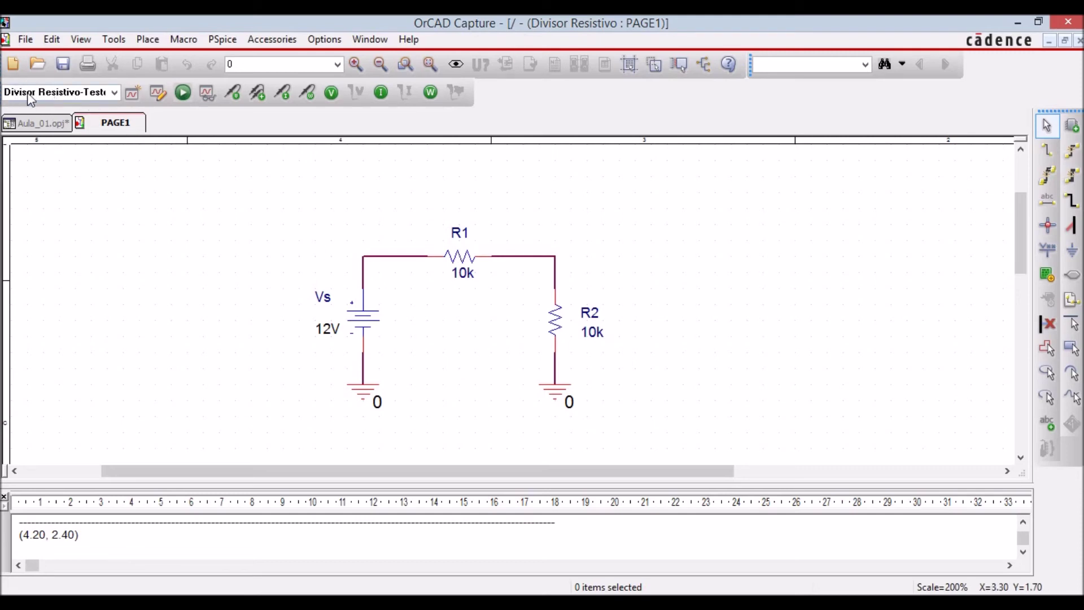
click(115, 92)
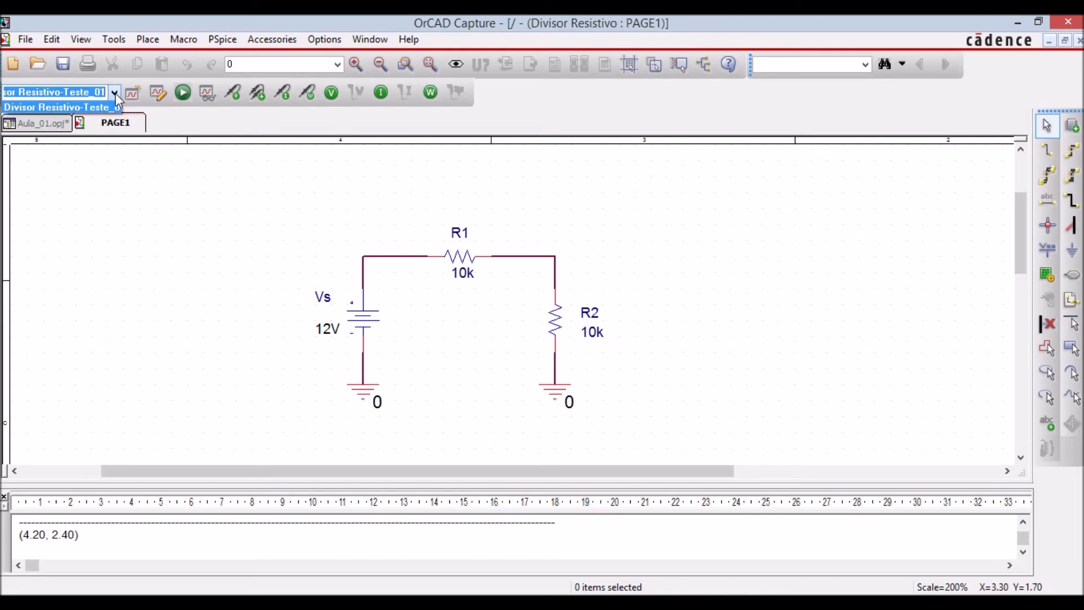
click(115, 93)
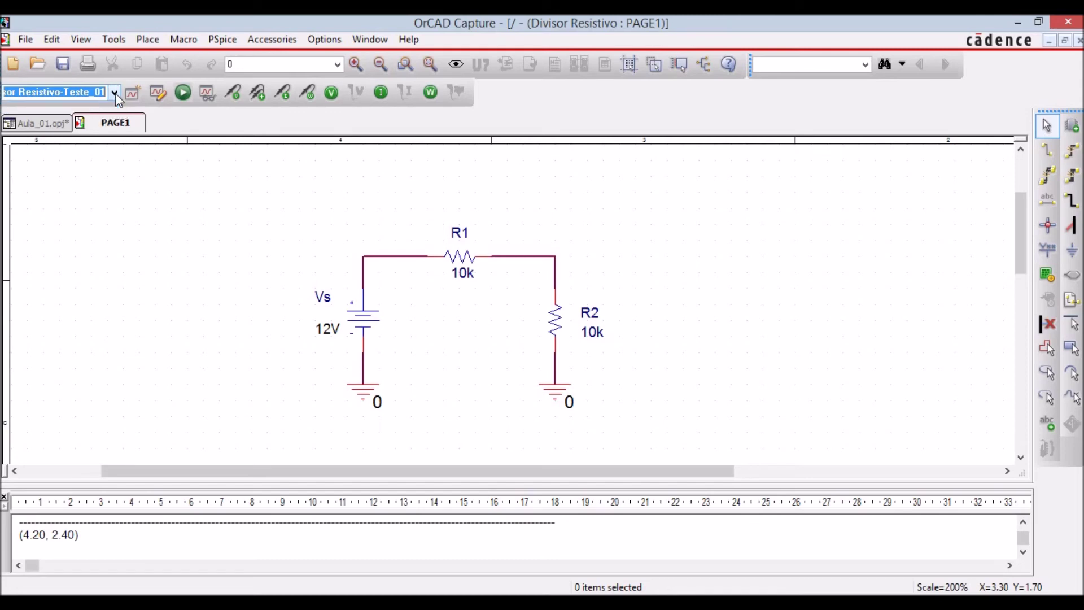
Step: Run the PSpice simulation with the Divisor Resistivo-Teste_01 profile and return to the schematic in OrCAD Capture
click(198, 211)
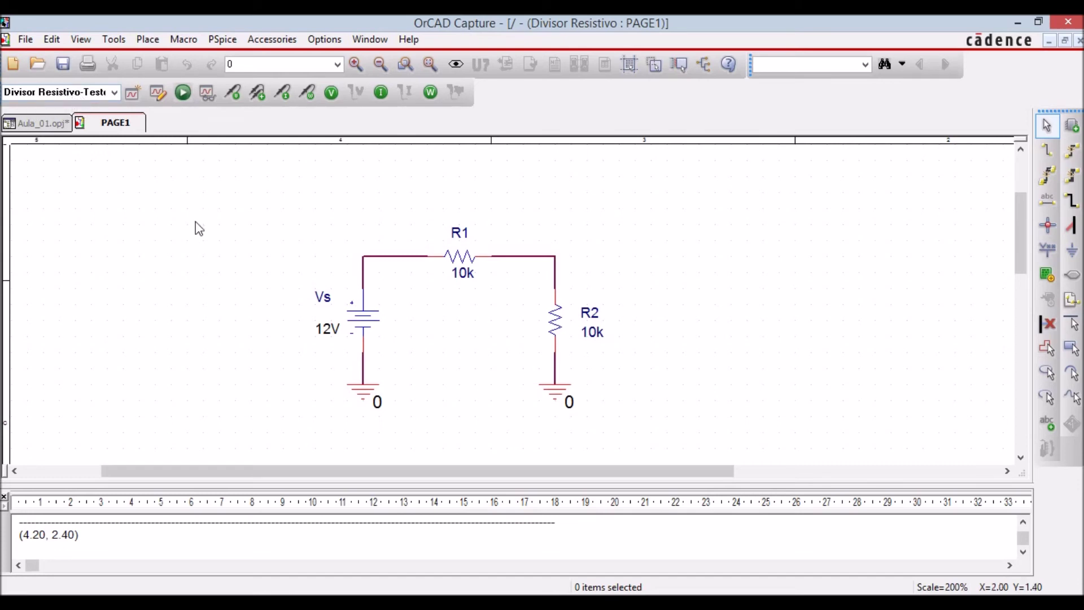
click(184, 94)
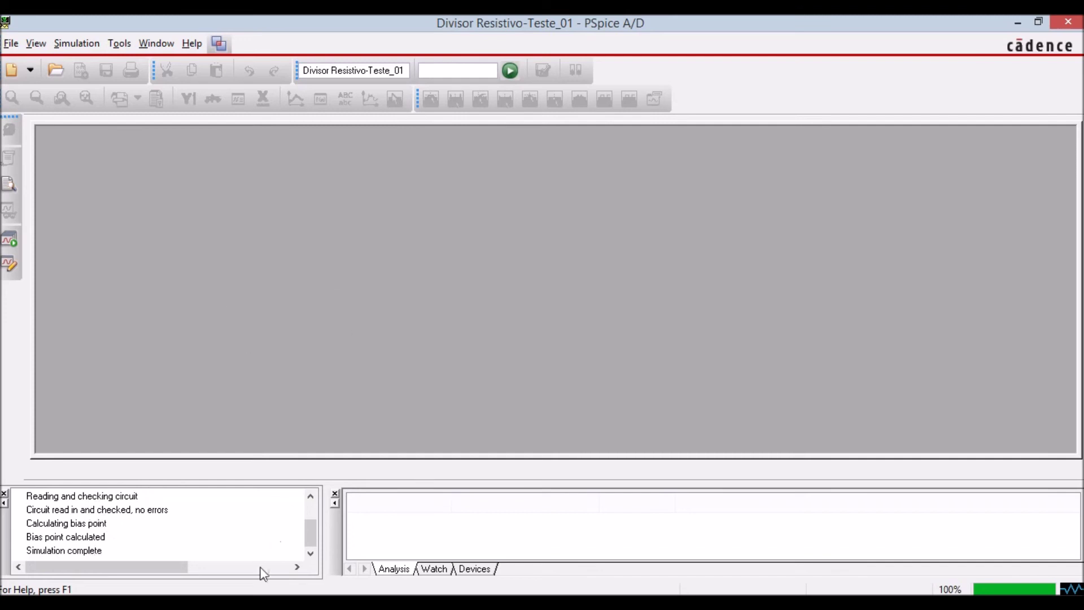
key(alt+Tab)
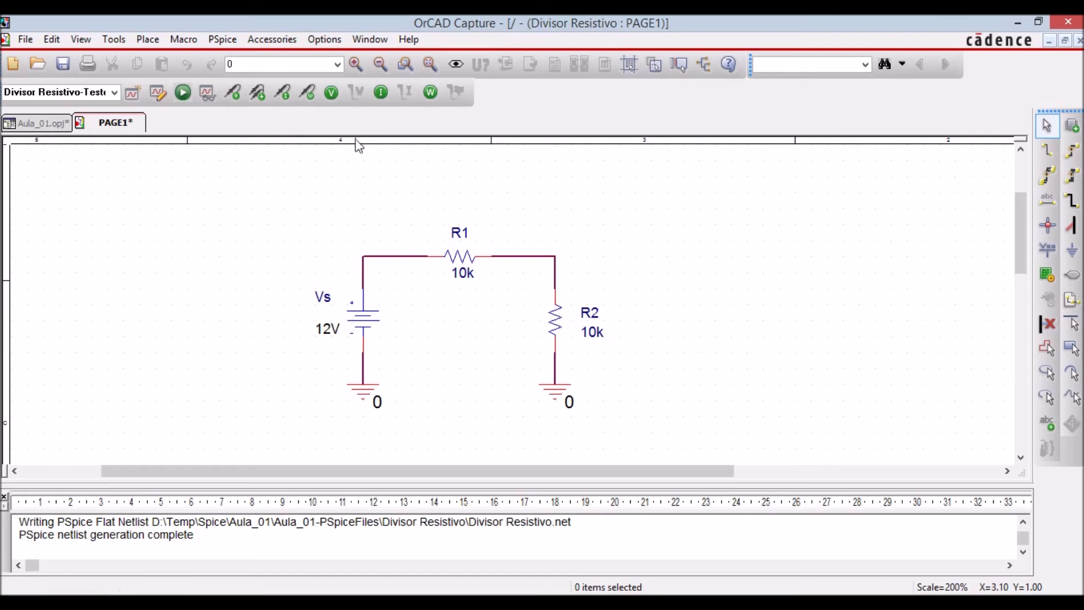
Step: Display the bias voltages, bias currents and bias power on the divider schematic, one quantity at a time
click(331, 93)
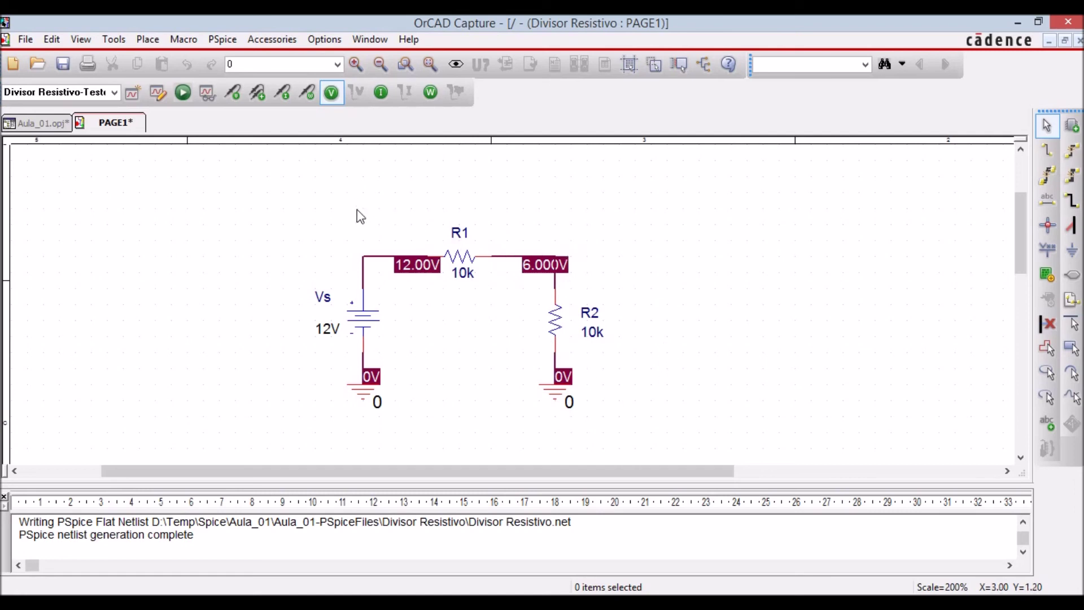
click(331, 93)
click(381, 94)
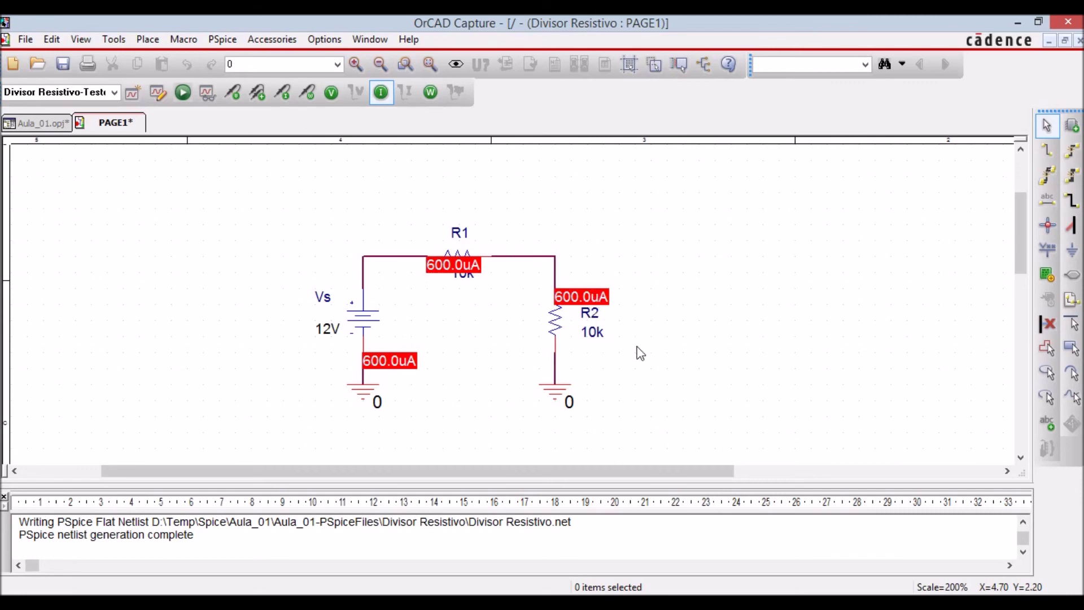
click(383, 91)
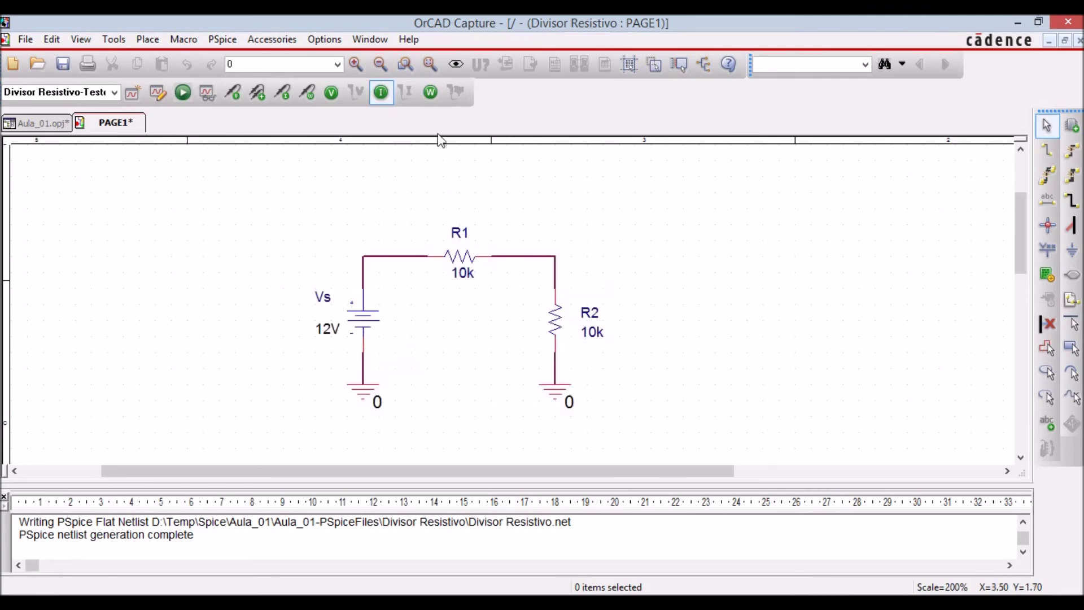
click(430, 92)
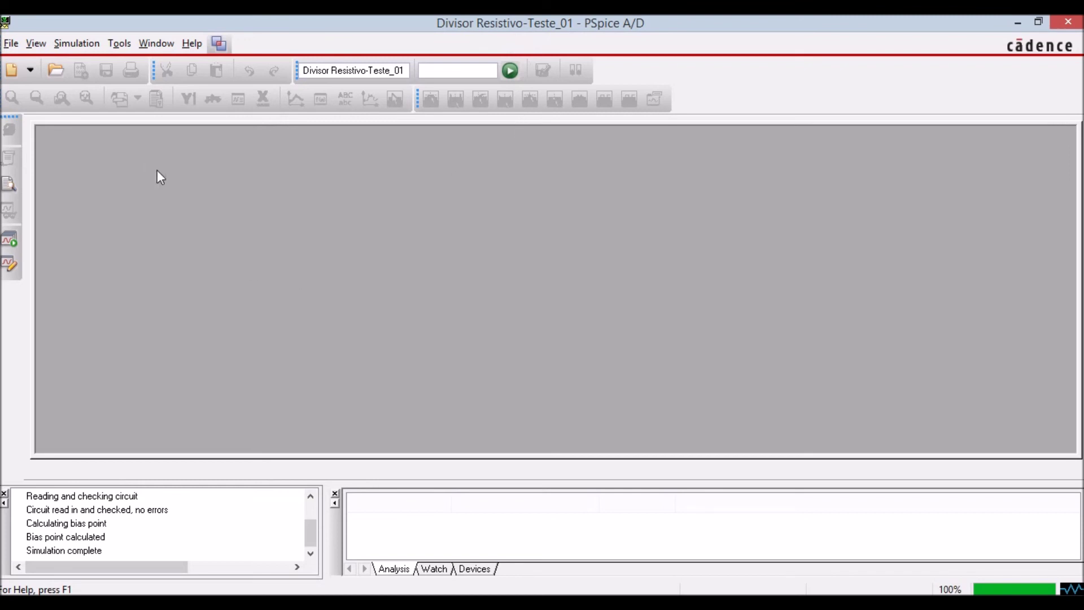
Step: View the Teste_01 output file in PSpice A/D and match its netlist nodes to the wires in the OrCAD Capture schematic
click(10, 187)
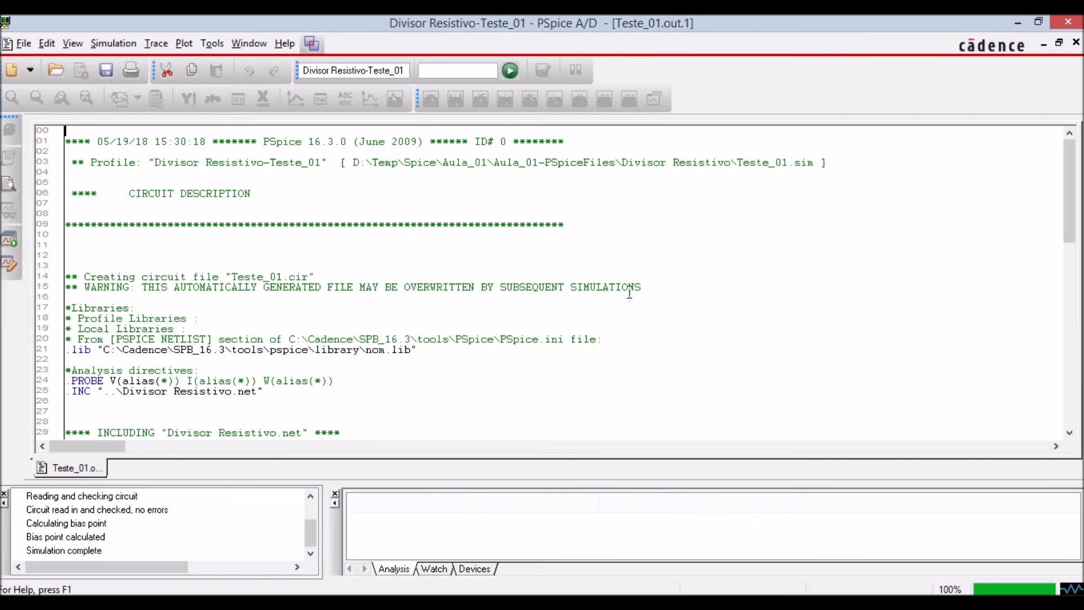
drag(1070, 160, 1063, 248)
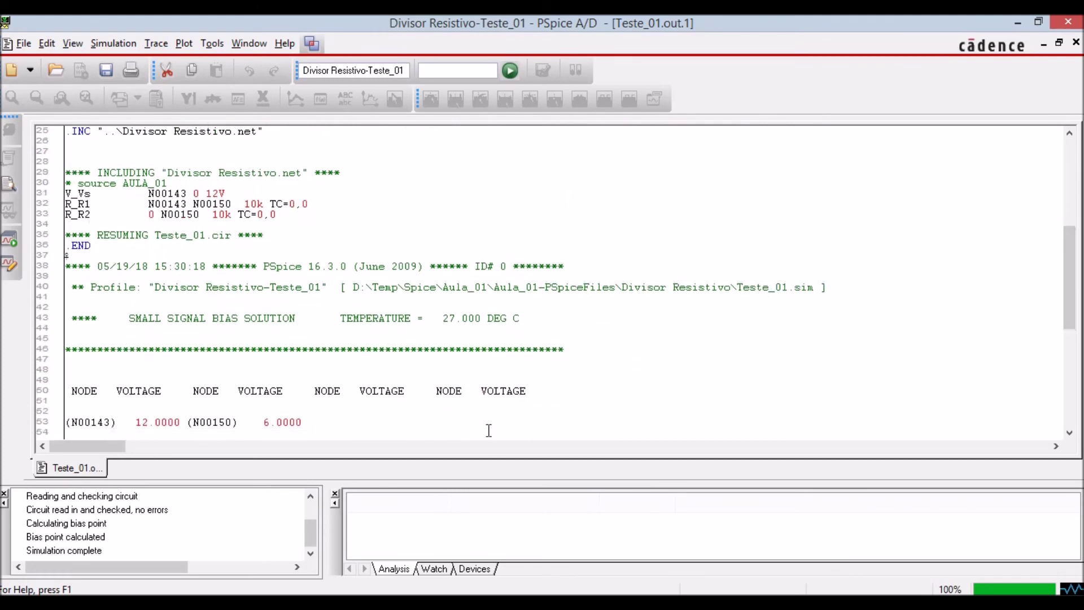
click(278, 603)
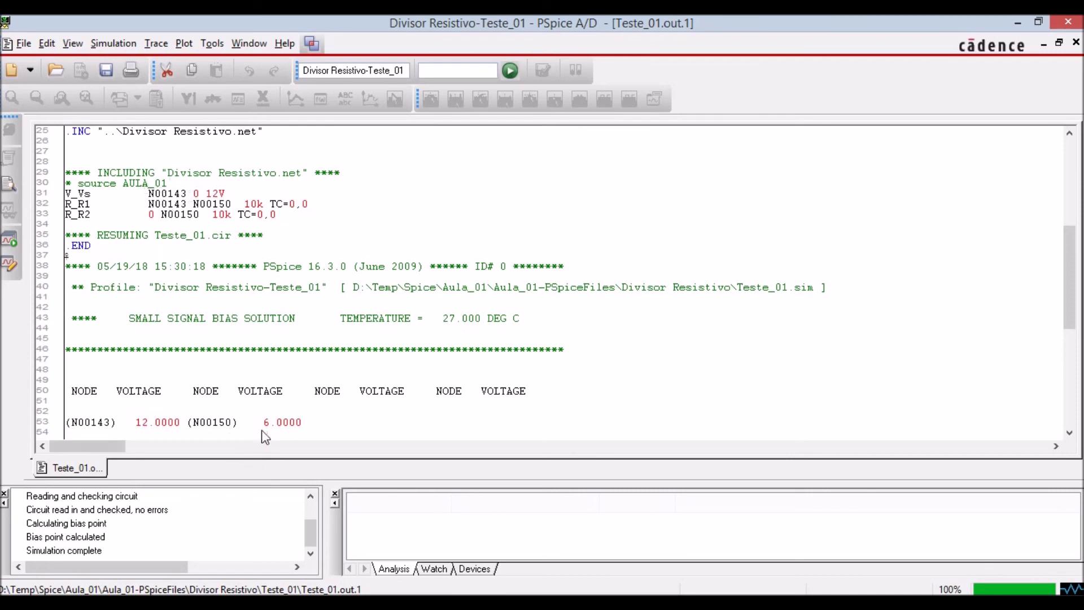
key(alt+Tab)
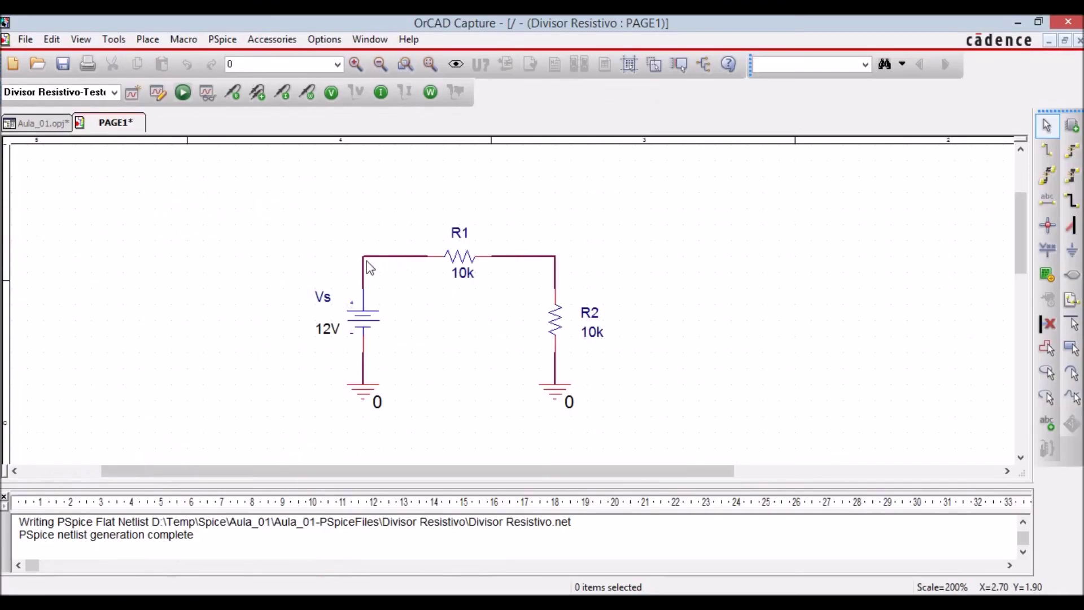
mouse_move(379, 263)
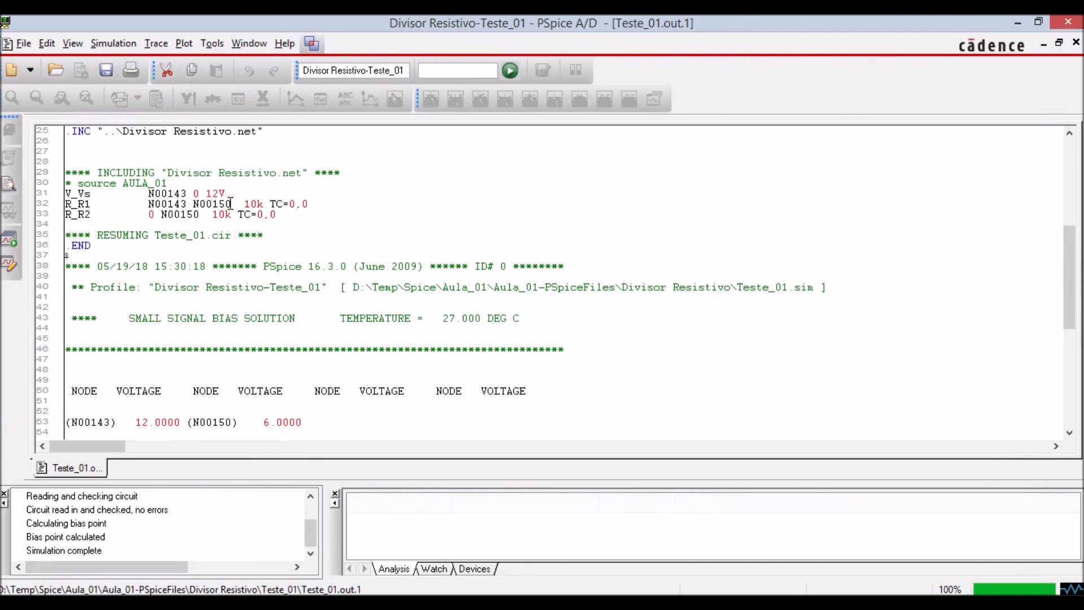
key(alt+Tab)
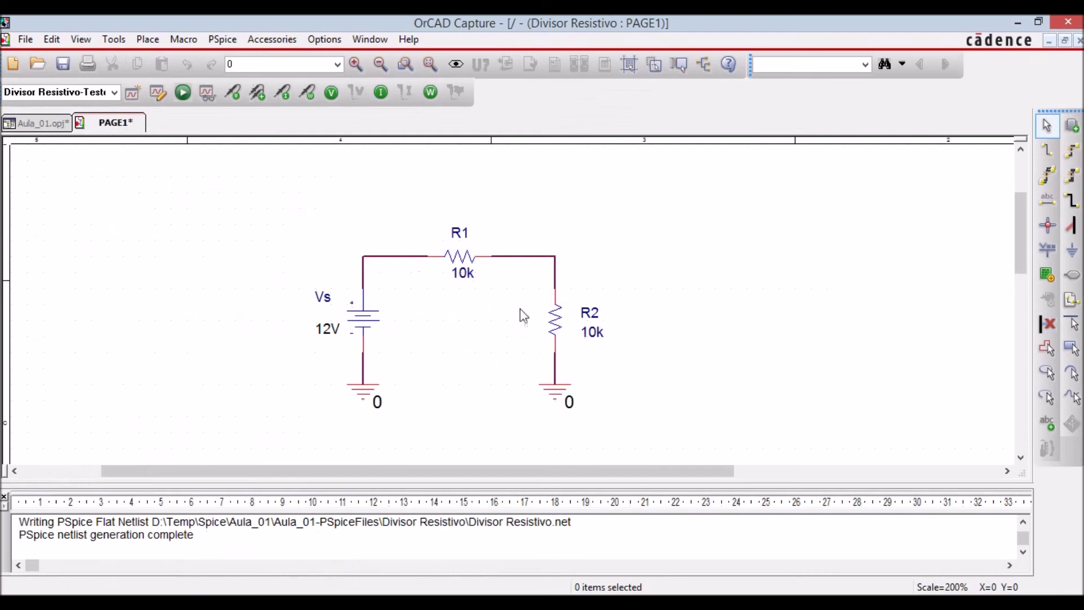
mouse_move(525, 257)
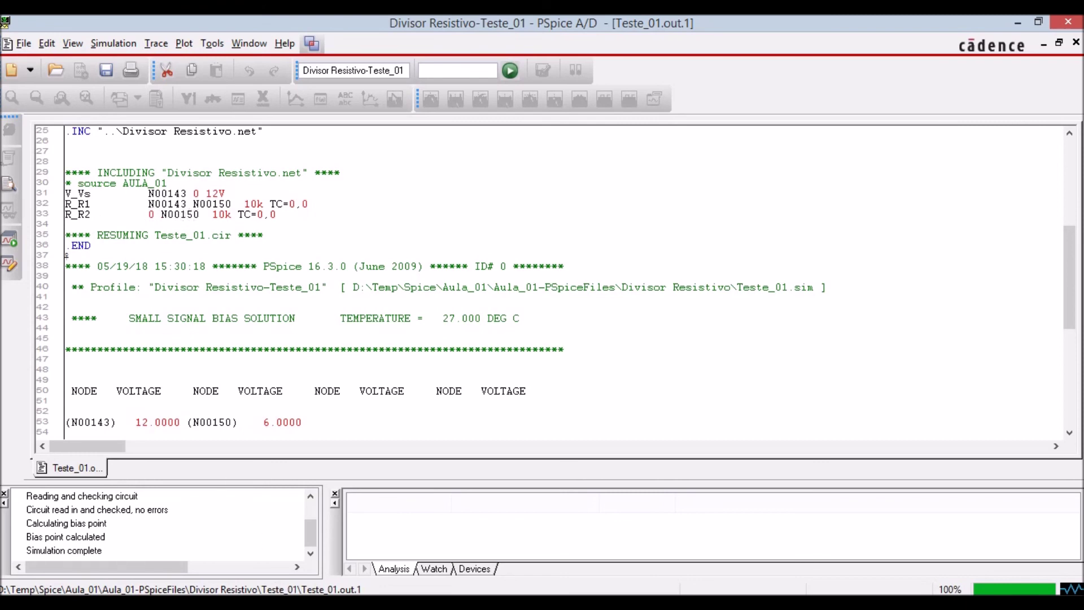
Step: Examine the node voltages, source current and total power dissipation in the PSpice A/D output file against the OrCAD Capture schematic
click(282, 603)
drag(1072, 257, 1071, 326)
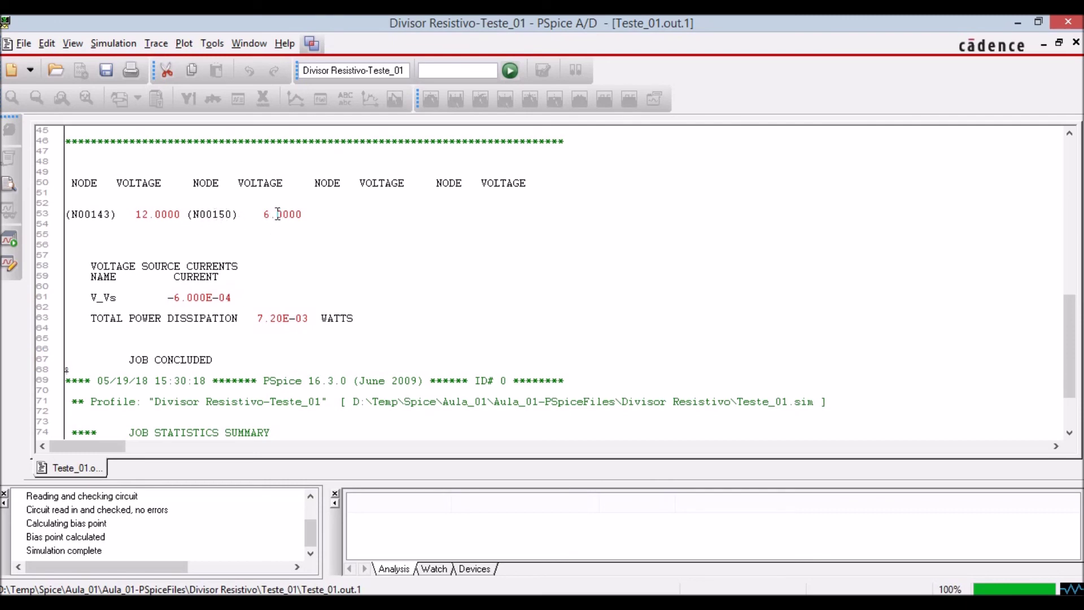
click(305, 602)
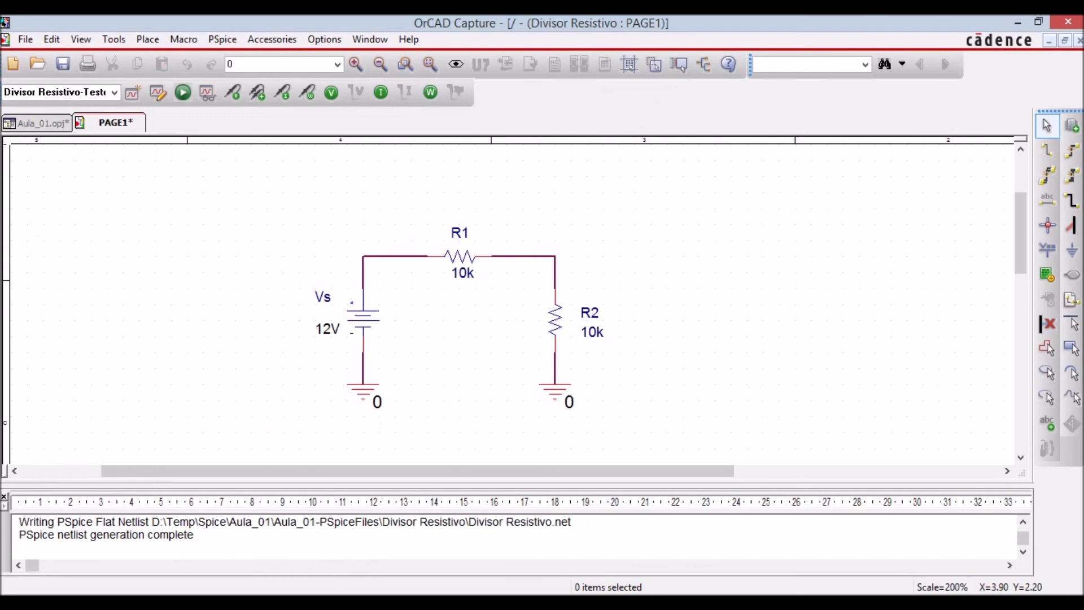
click(344, 602)
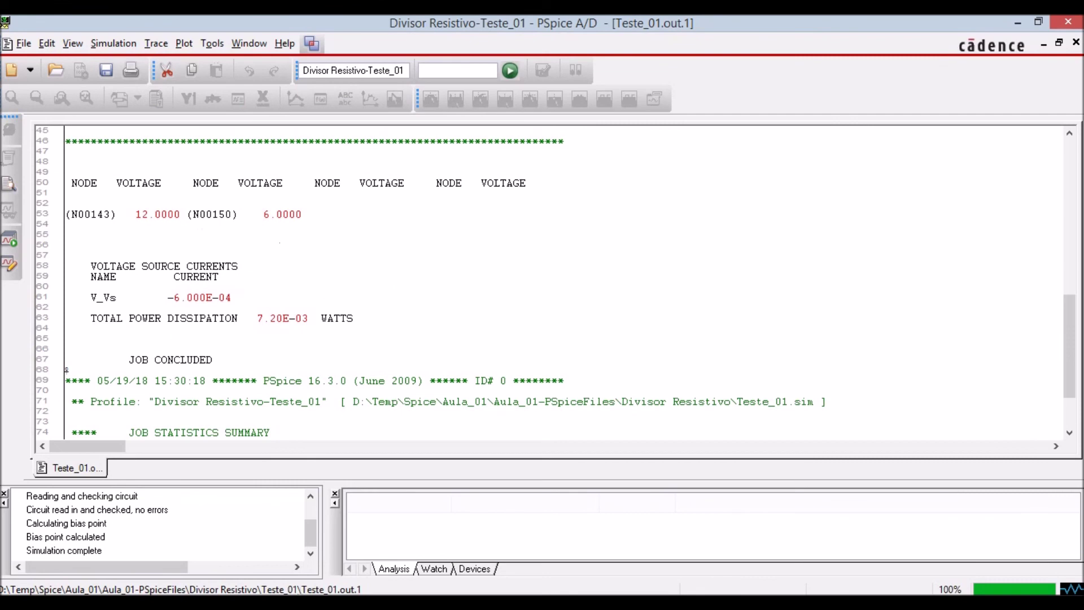
click(375, 602)
click(333, 92)
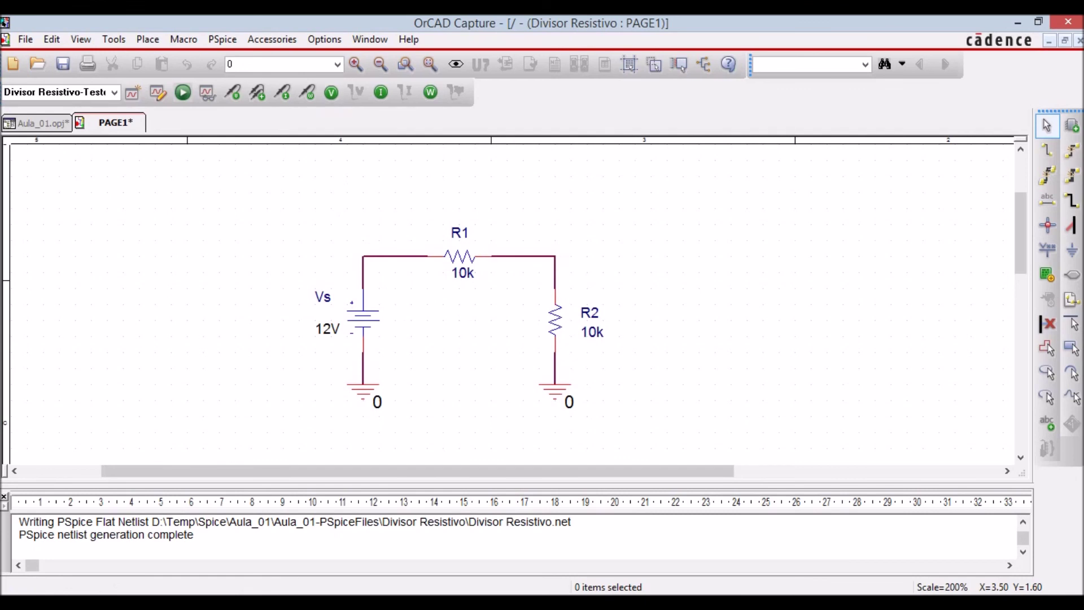
key(alt+Tab)
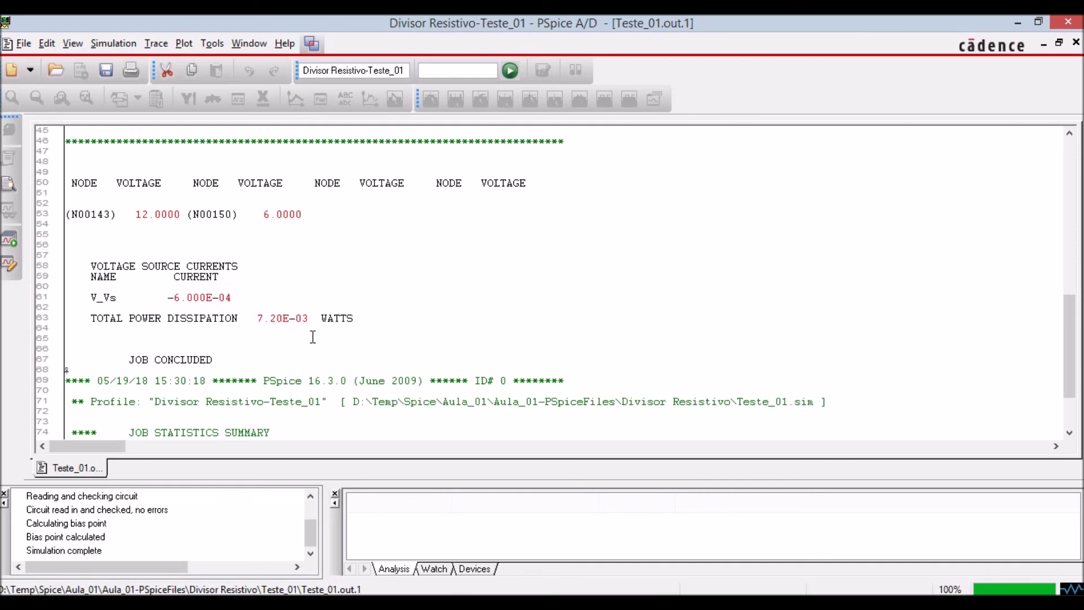
click(266, 602)
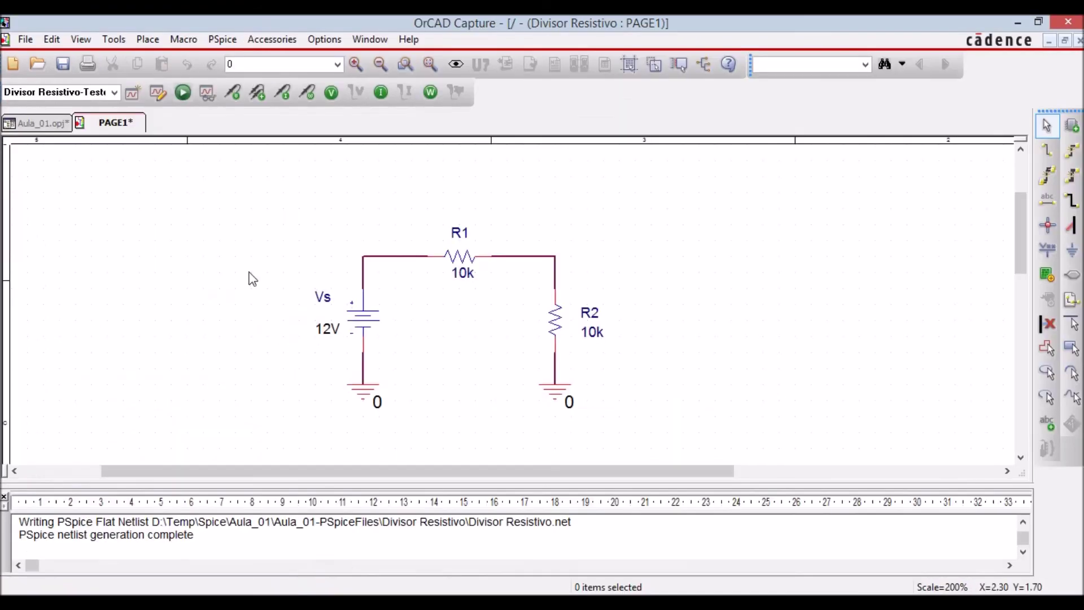